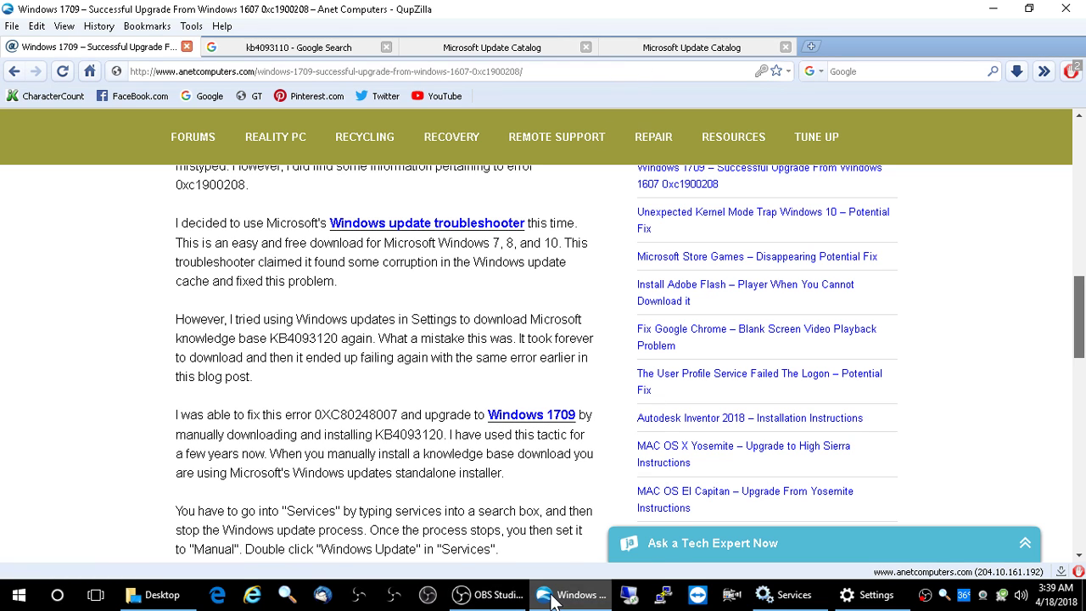
# - Look over the Desktop folder with the update package, the Windows Update settings and the Services list
pyautogui.click(160, 594)
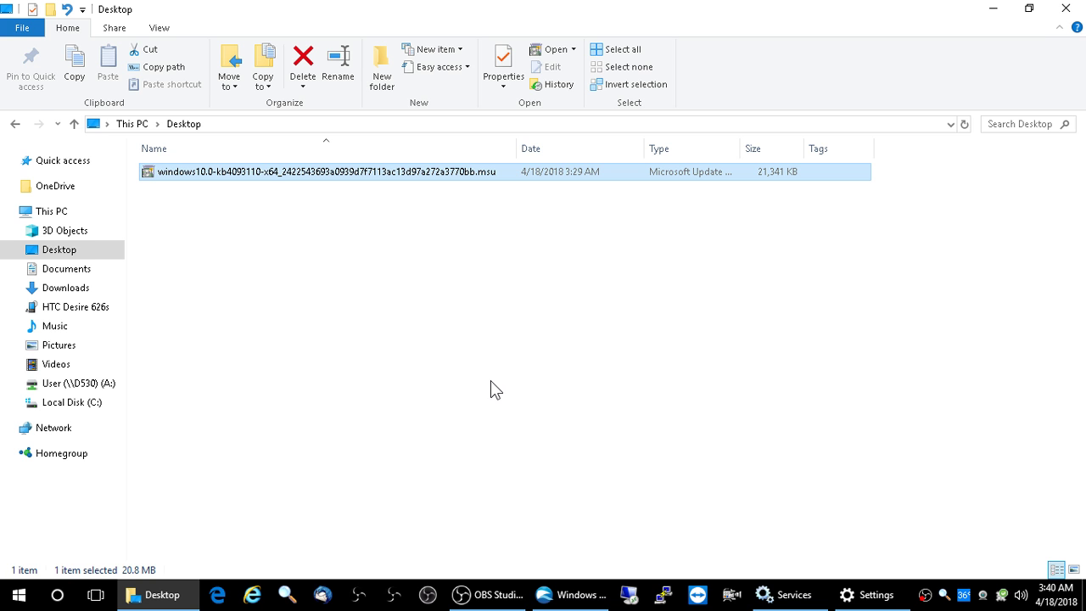
pyautogui.click(794, 595)
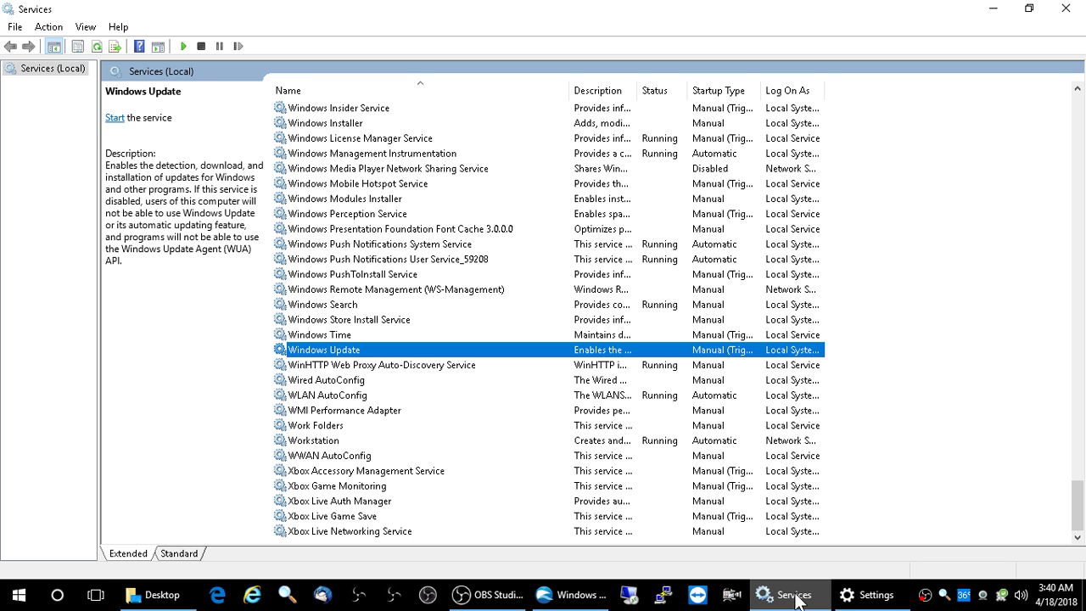
pyautogui.click(869, 595)
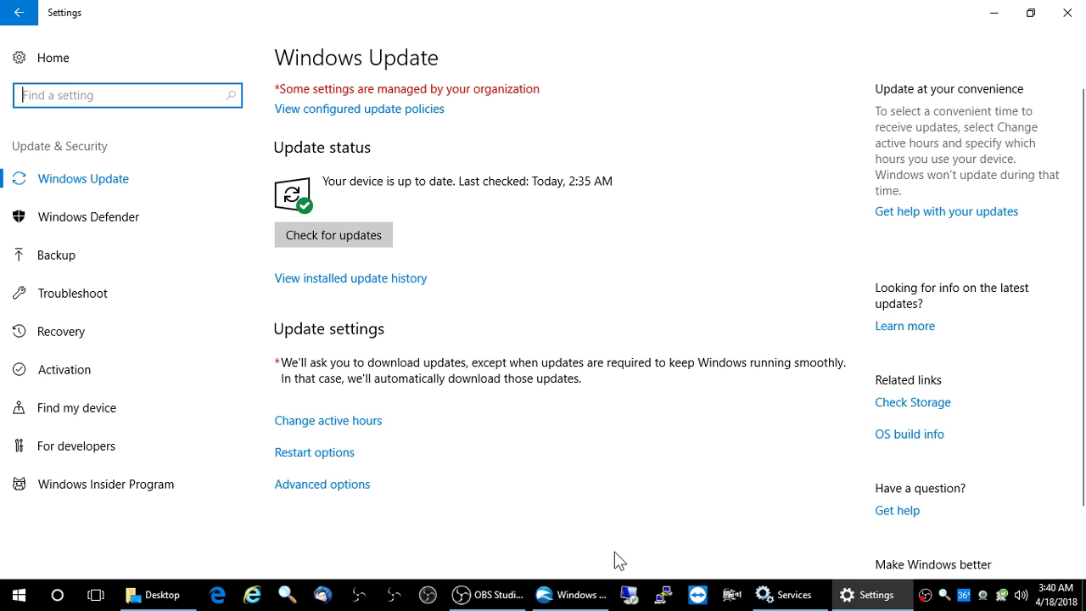
pyautogui.click(785, 595)
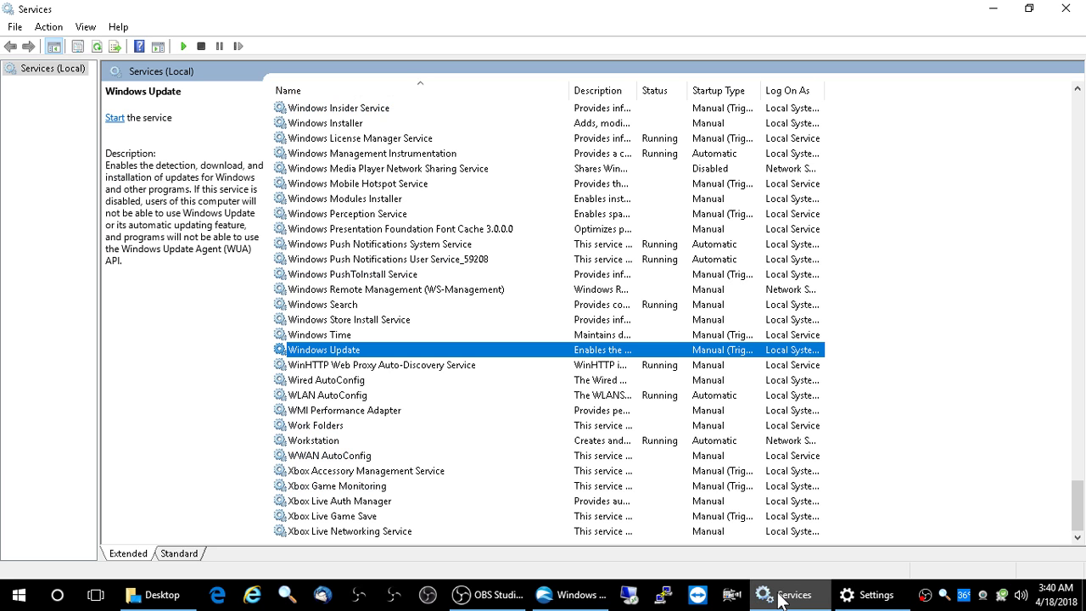
# - Launch services.msc through the Run dialog, and close the additional Services window
pyautogui.click(22, 597)
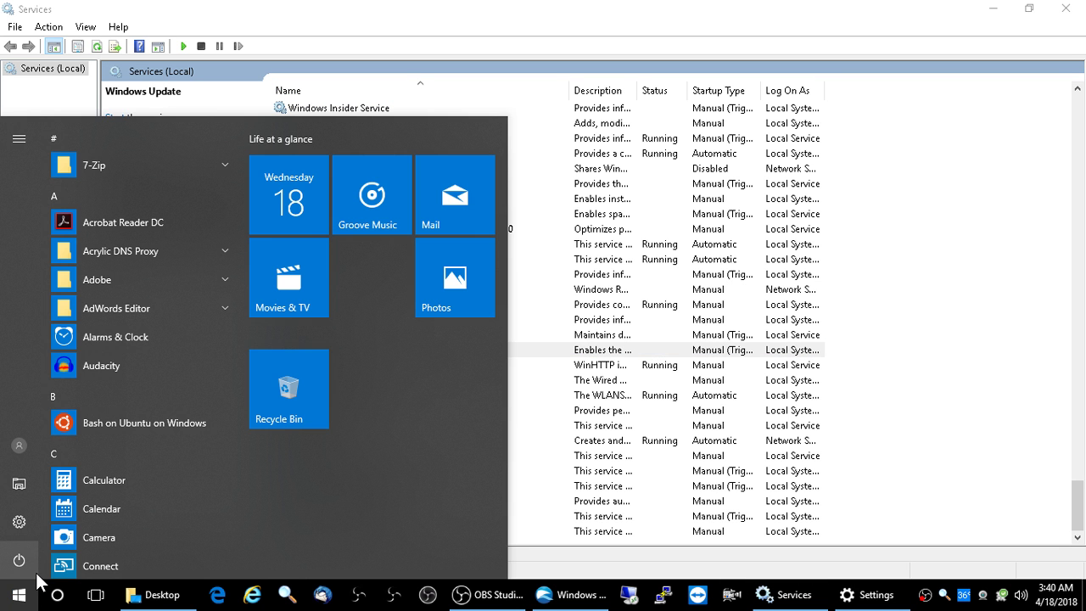
pyautogui.rightClick(25, 594)
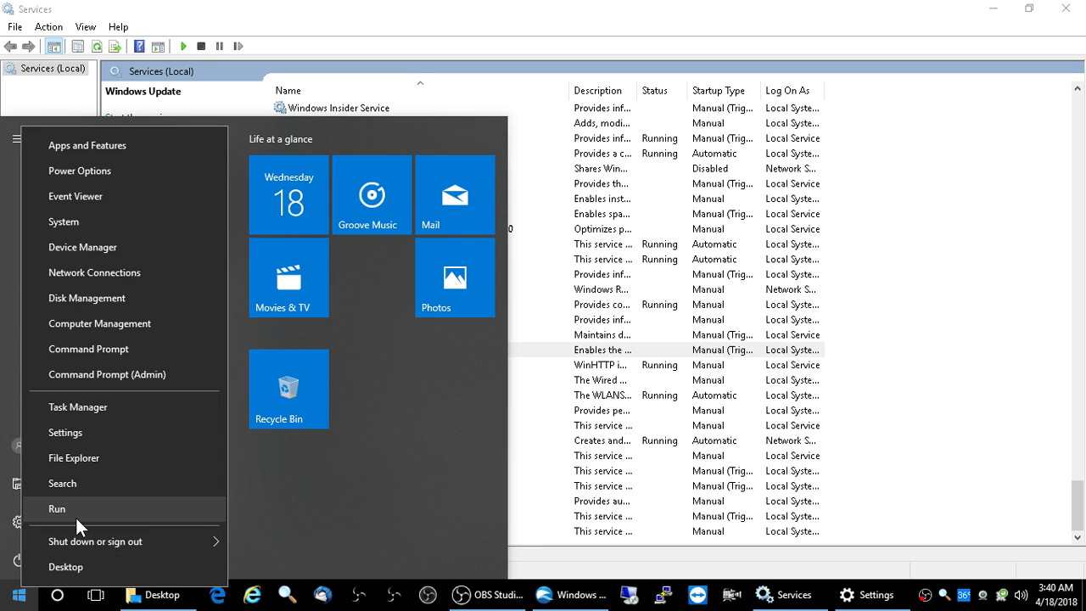
pyautogui.click(76, 514)
pyautogui.write('serv')
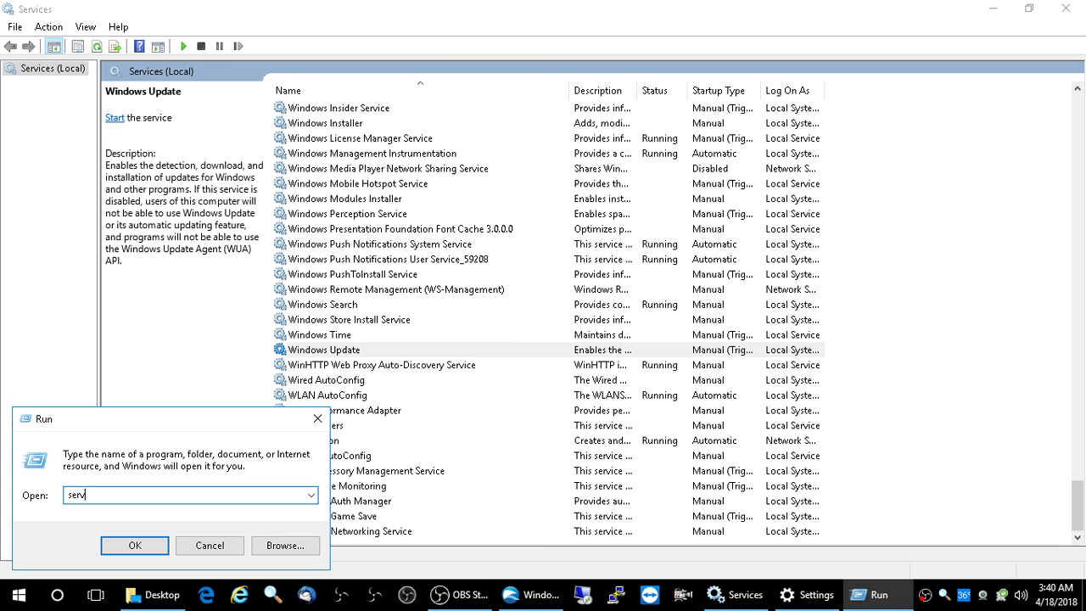
pyautogui.write('ices.msc')
pyautogui.click(126, 544)
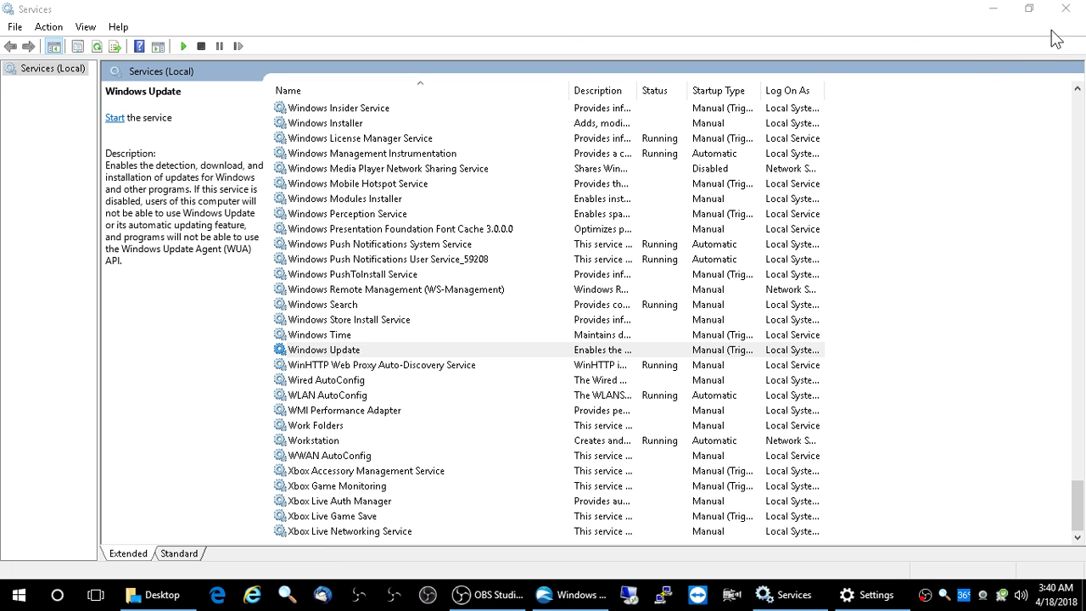
pyautogui.click(1067, 8)
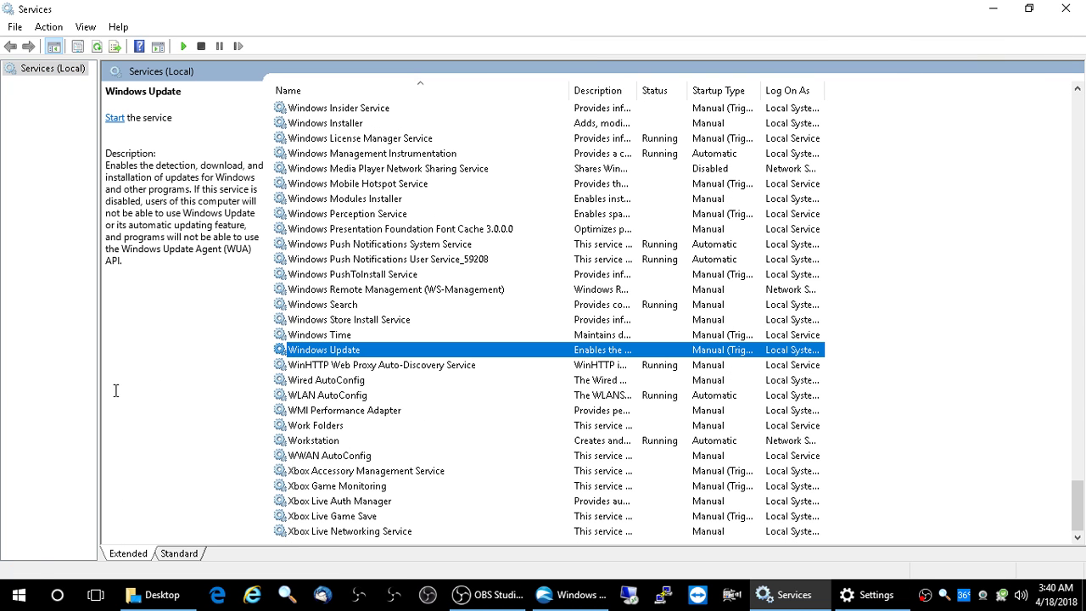
# - Find Control Panel with the Windows search, and open Services from its Administrative Tools
pyautogui.click(20, 596)
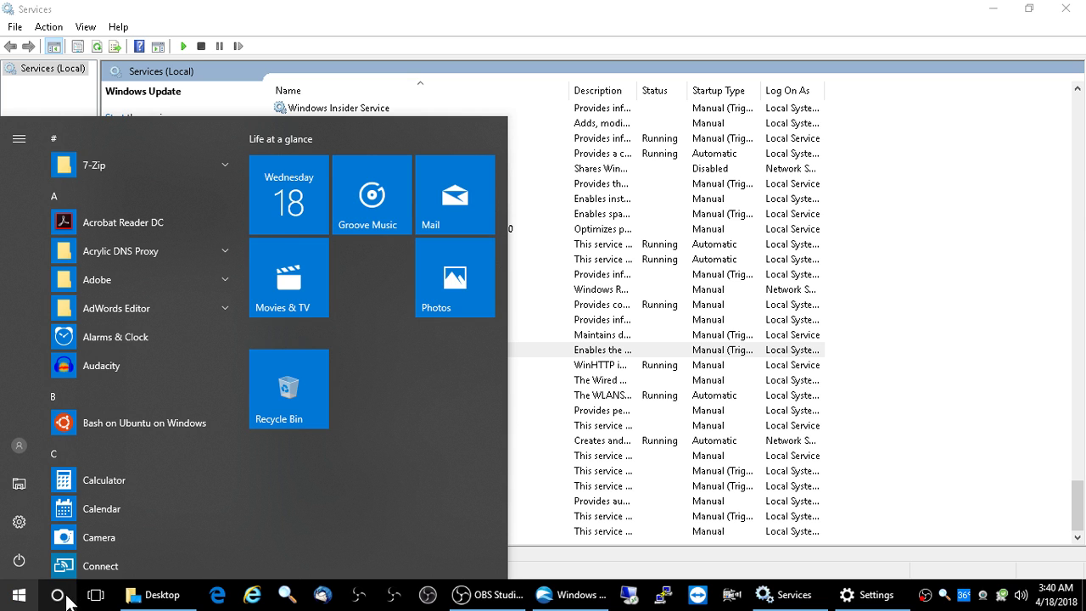
pyautogui.click(58, 596)
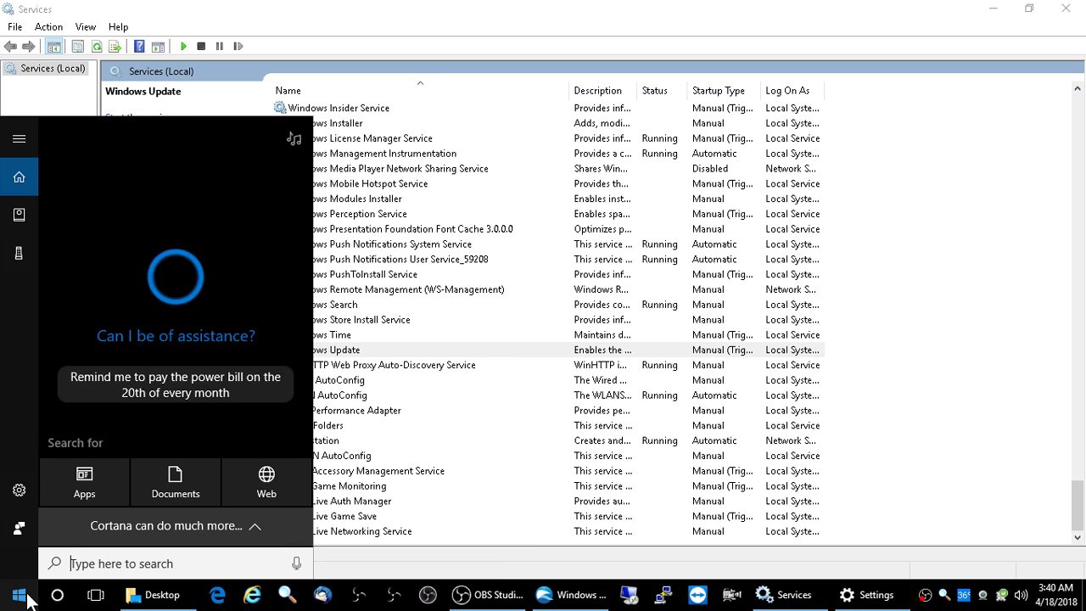
pyautogui.rightClick(19, 596)
pyautogui.click(92, 490)
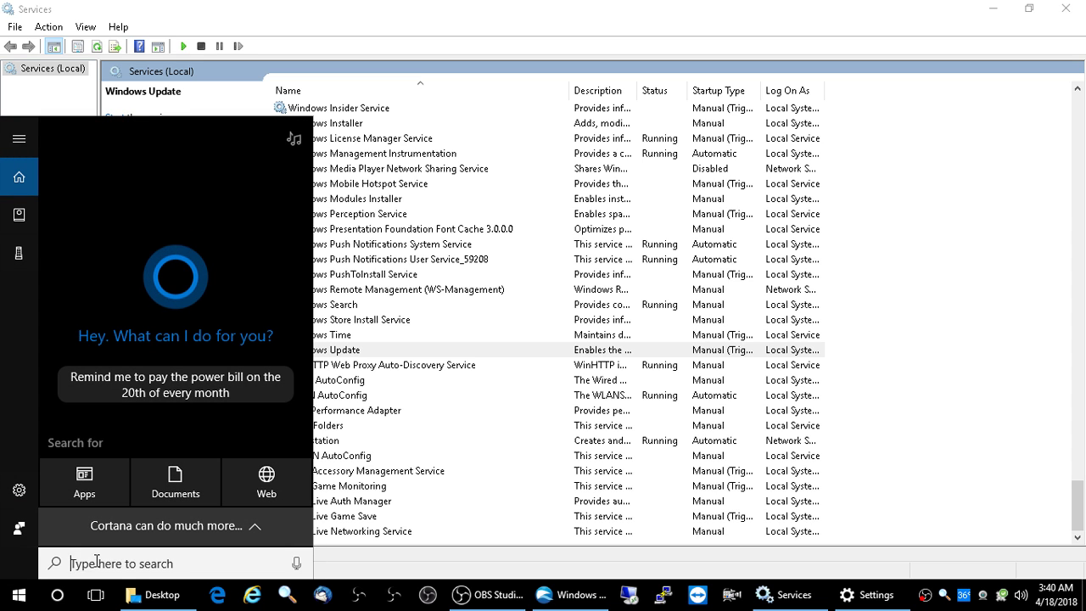
pyautogui.write('contr')
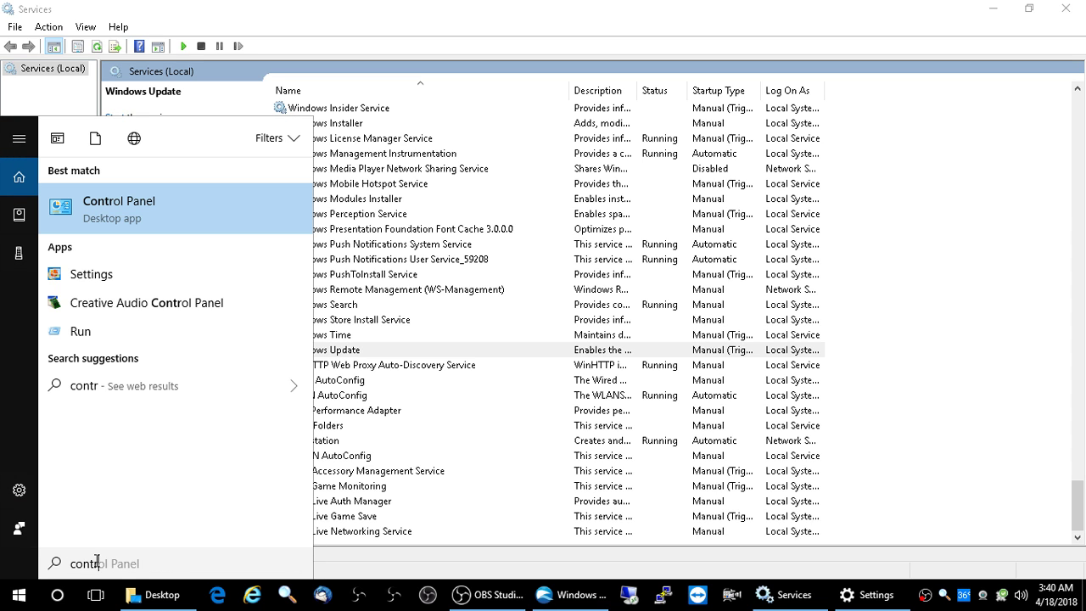
pyautogui.click(152, 212)
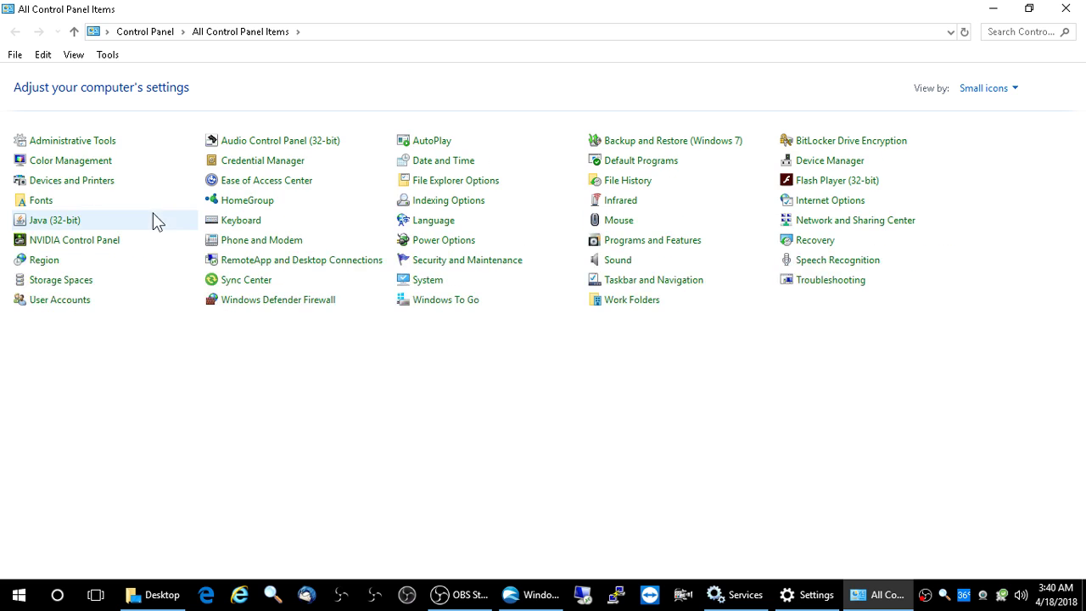
pyautogui.click(99, 143)
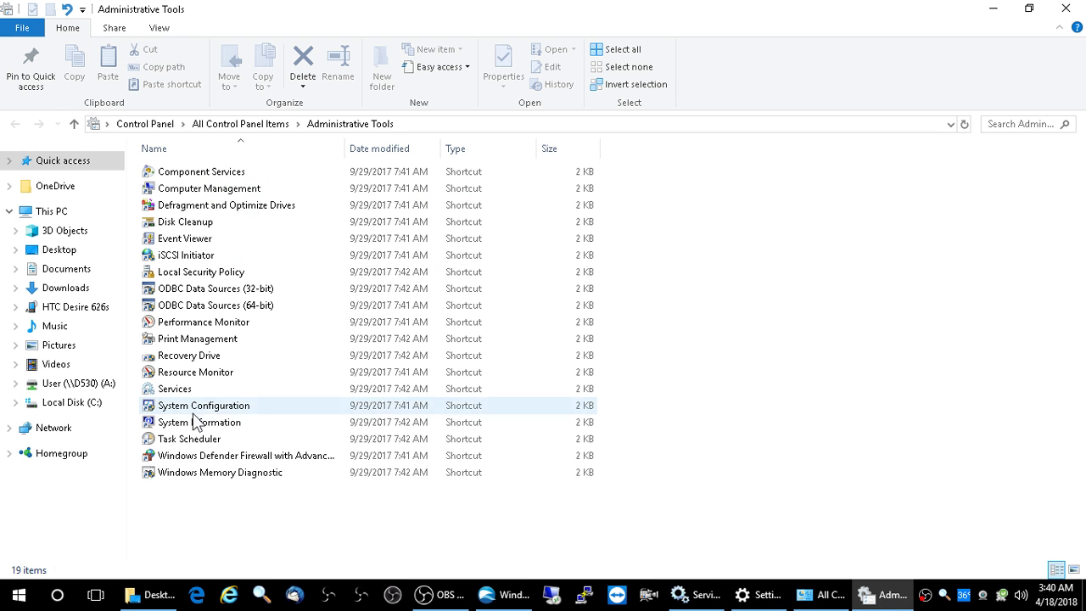
pyautogui.doubleClick(174, 390)
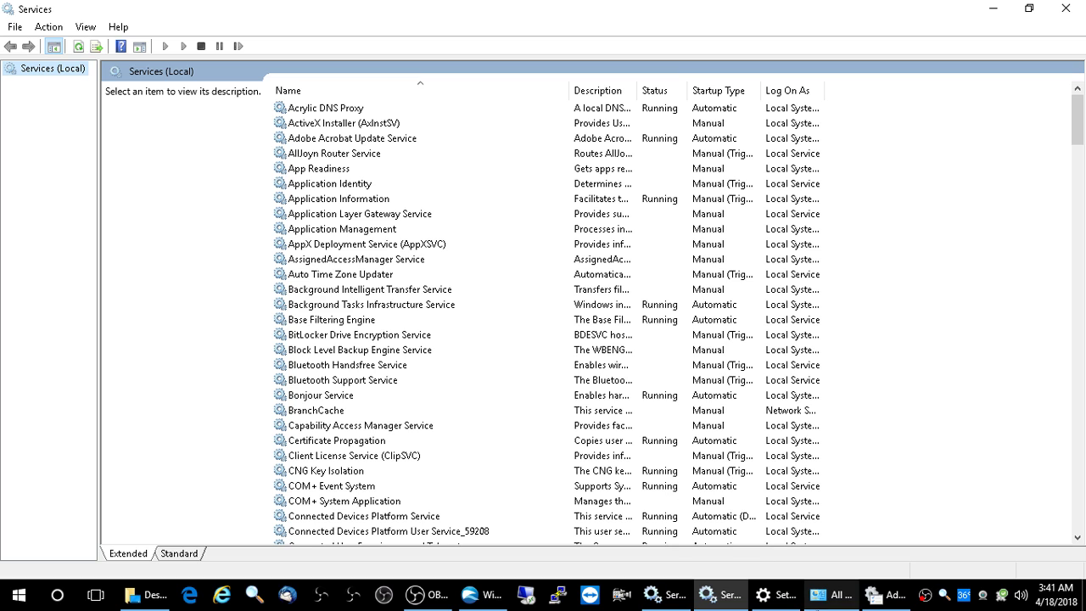
# - Close the Administrative Tools and Control Panel windows
pyautogui.moveTo(874, 599)
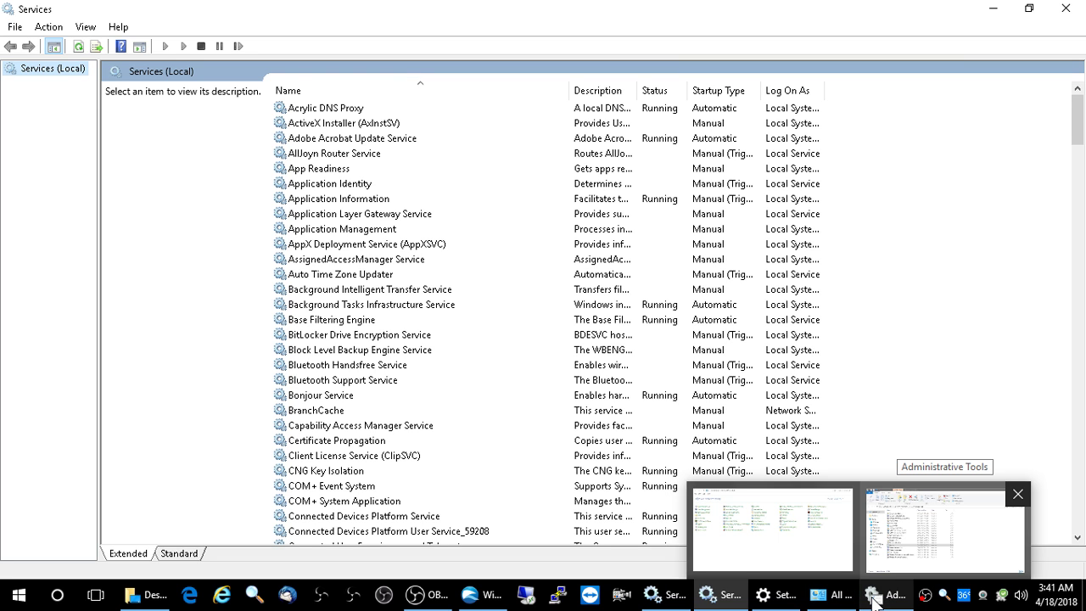
pyautogui.click(916, 530)
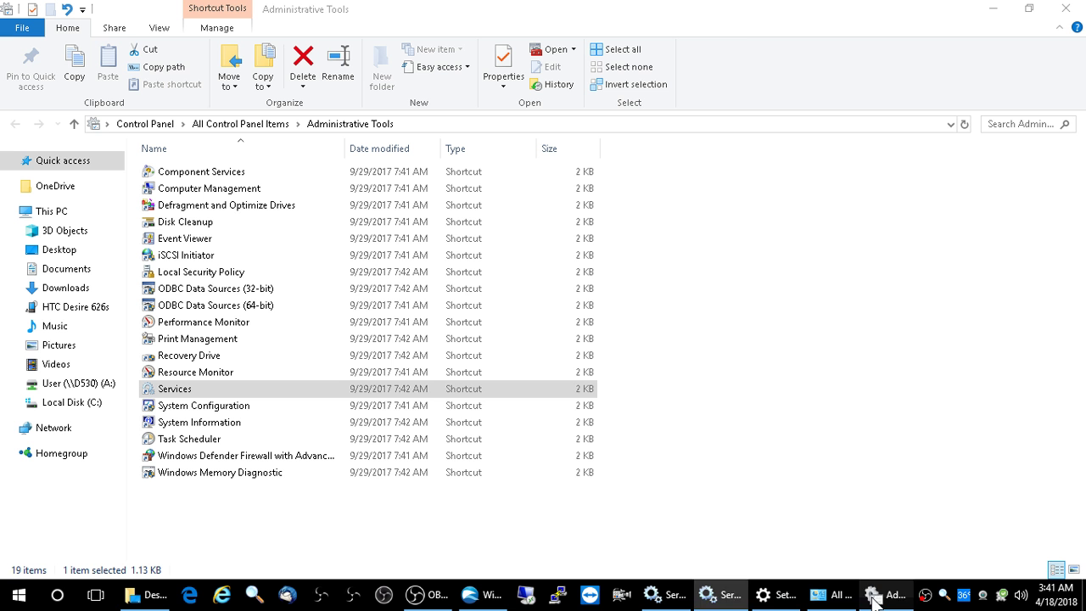
pyautogui.click(1066, 11)
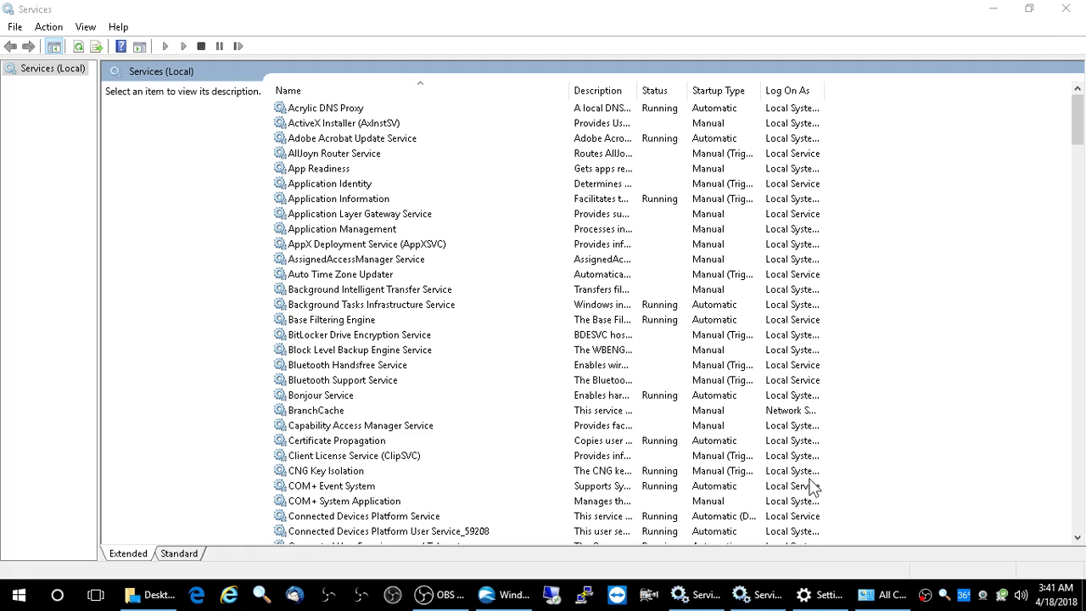
pyautogui.click(882, 595)
pyautogui.click(1066, 8)
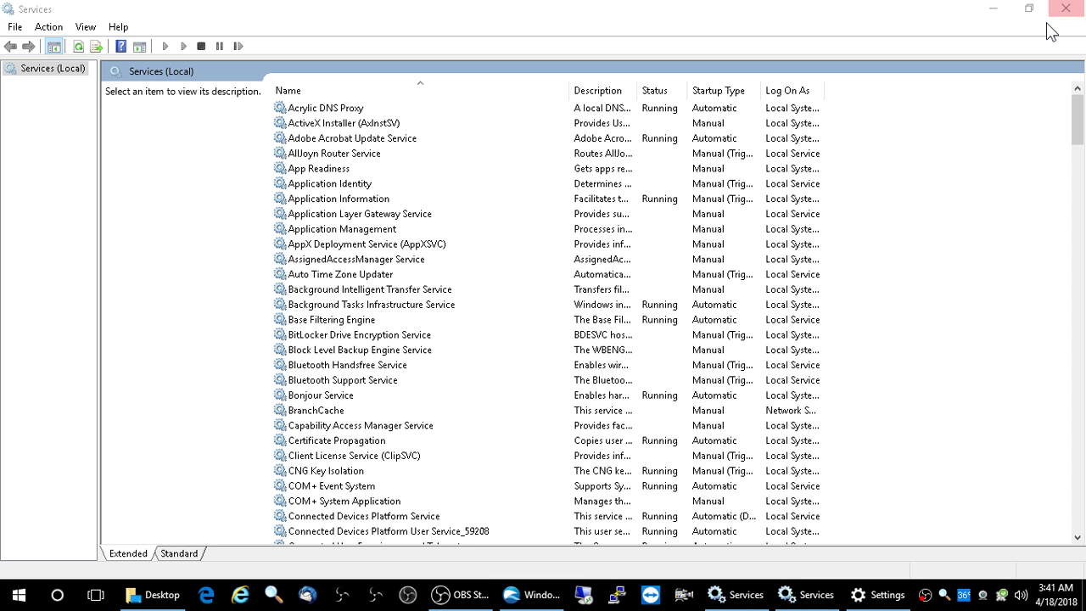
# - Close the older Services window, in which the Windows Update service is selected
pyautogui.click(882, 594)
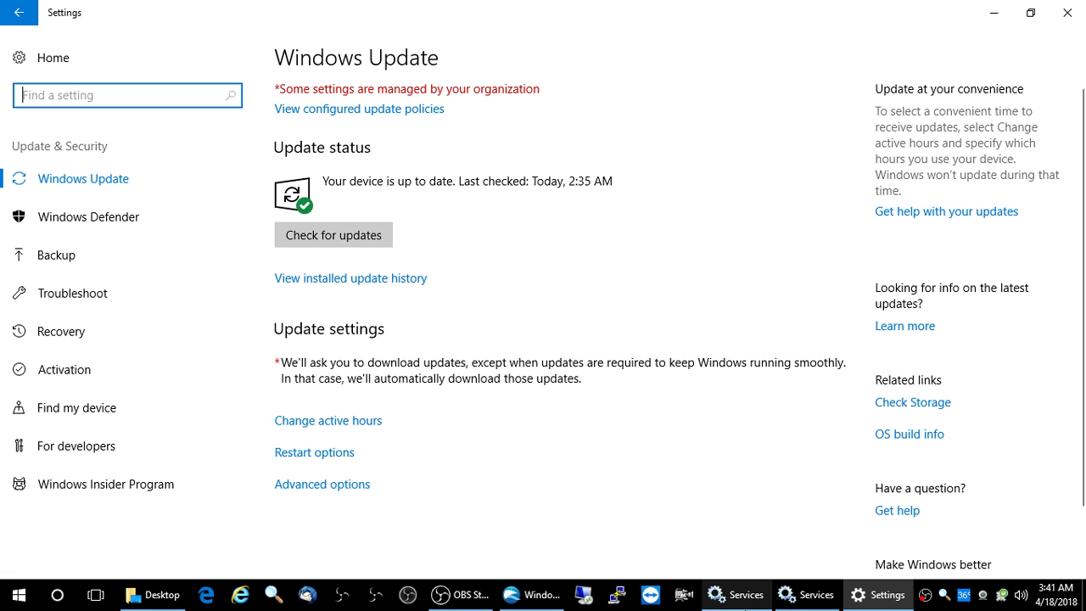
pyautogui.click(806, 594)
pyautogui.click(736, 594)
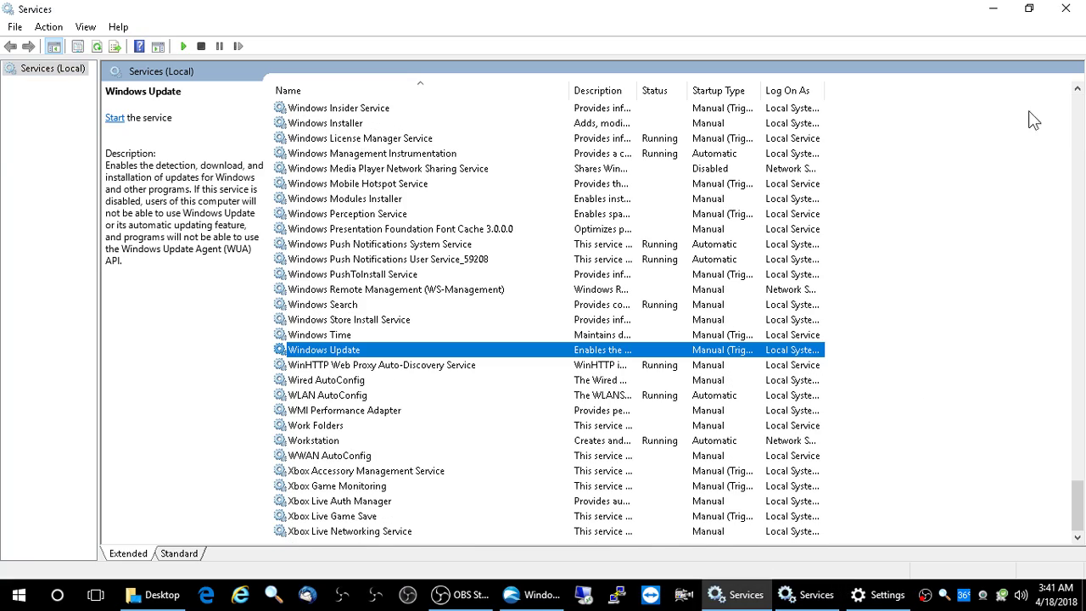
pyautogui.click(1066, 8)
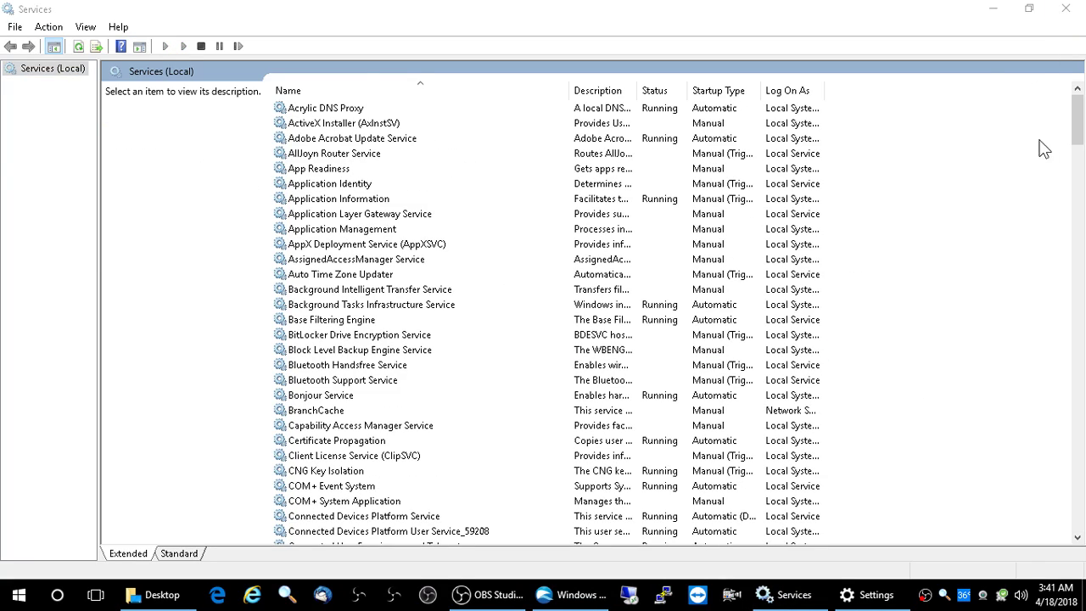
# - Set the Windows Update service's startup type to Automatic and start the service
pyautogui.moveTo(1078, 126); pyautogui.dragTo(1000, 537)
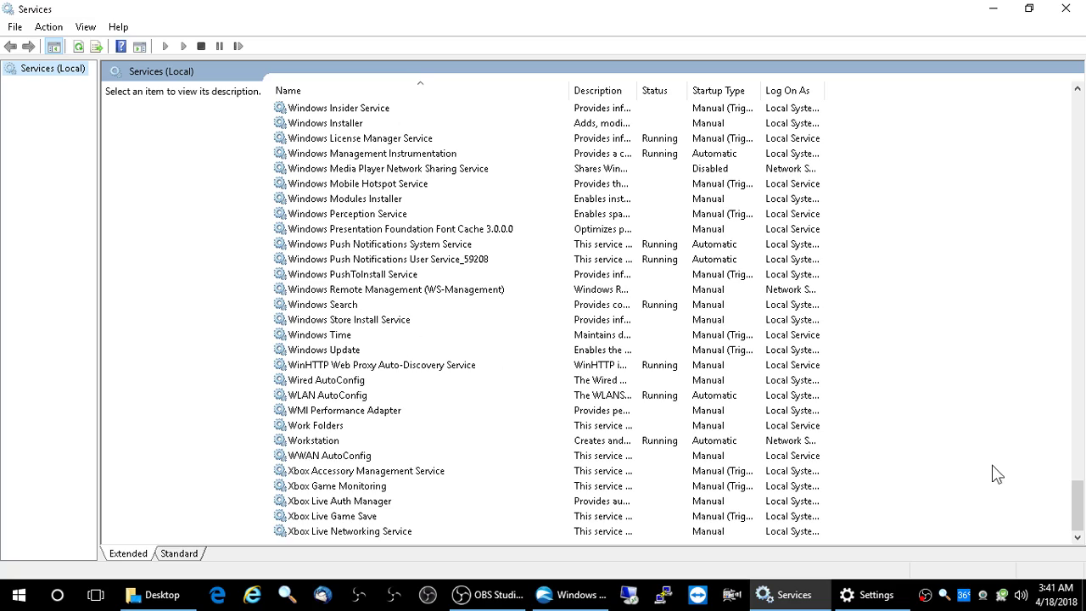
pyautogui.moveTo(1076, 503)
pyautogui.mouseDown()
pyautogui.moveTo(1079, 121)
pyautogui.moveTo(1078, 515)
pyautogui.mouseUp()
pyautogui.doubleClick(343, 351)
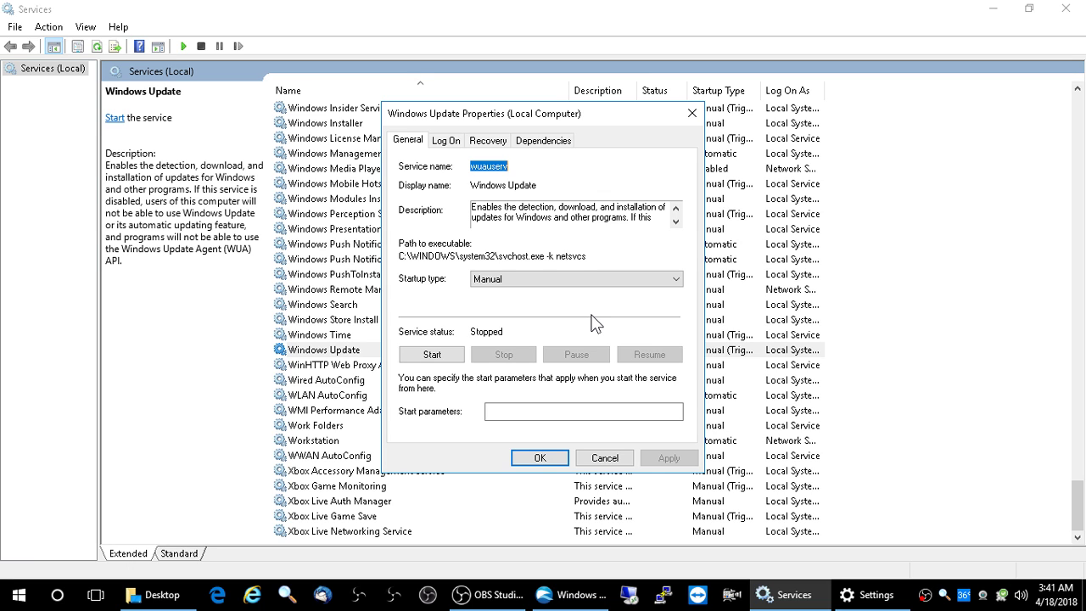
pyautogui.click(655, 280)
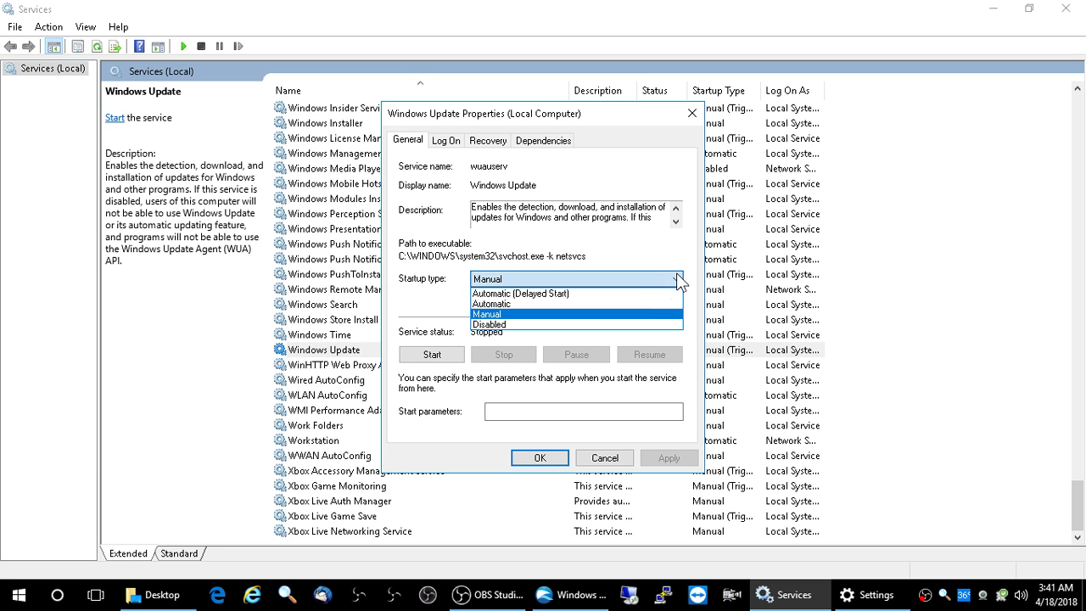
pyautogui.click(648, 304)
pyautogui.click(656, 456)
pyautogui.click(455, 357)
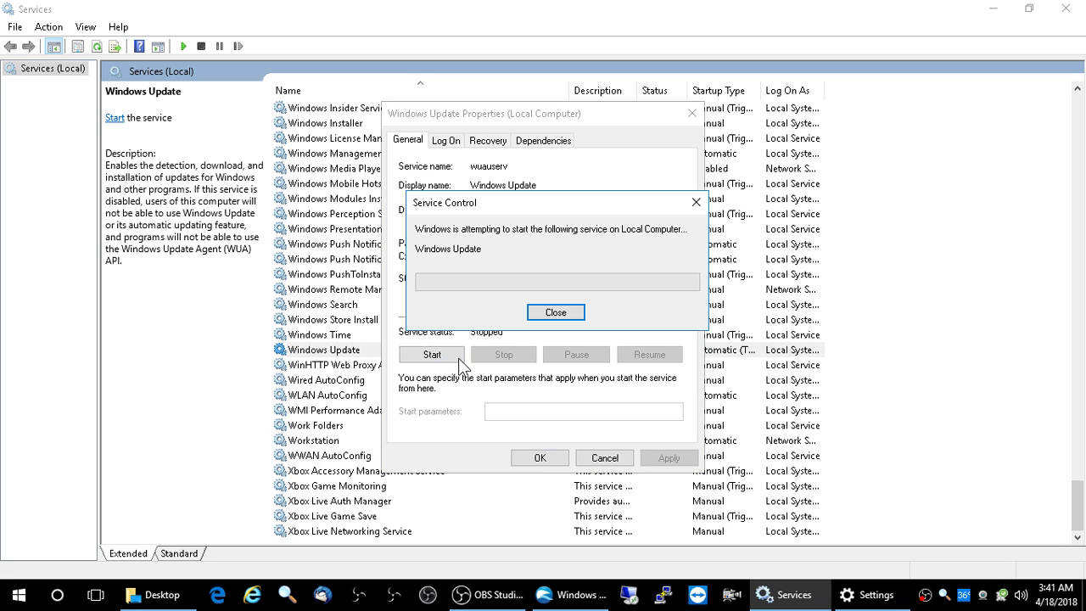
pyautogui.click(540, 458)
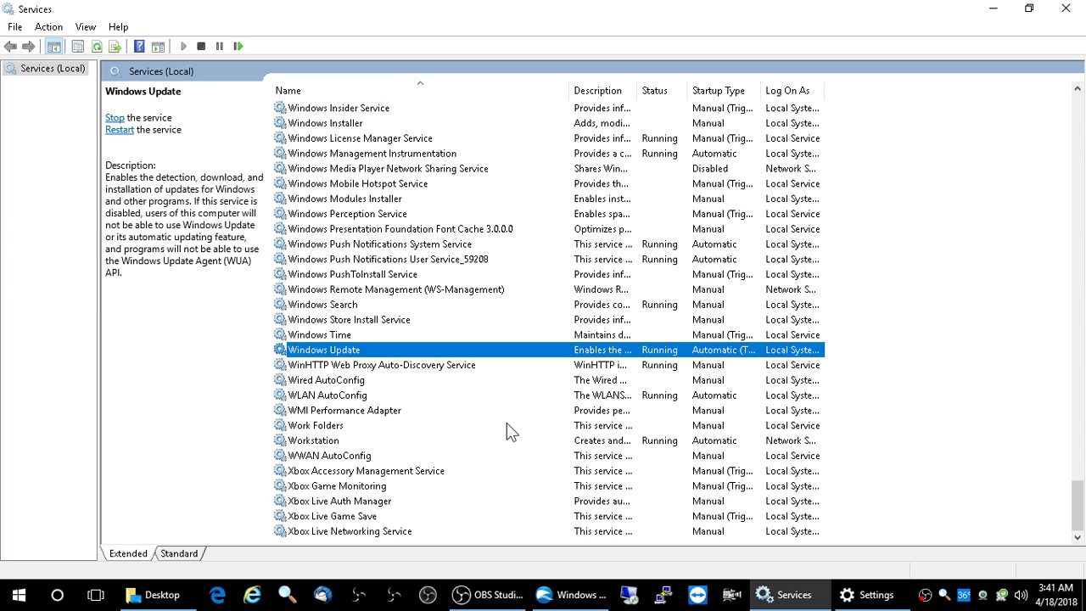
# - Open the Windows Update service's properties, and try to install the kb4093110 .msu package from the Desktop folder
pyautogui.doubleClick(353, 351)
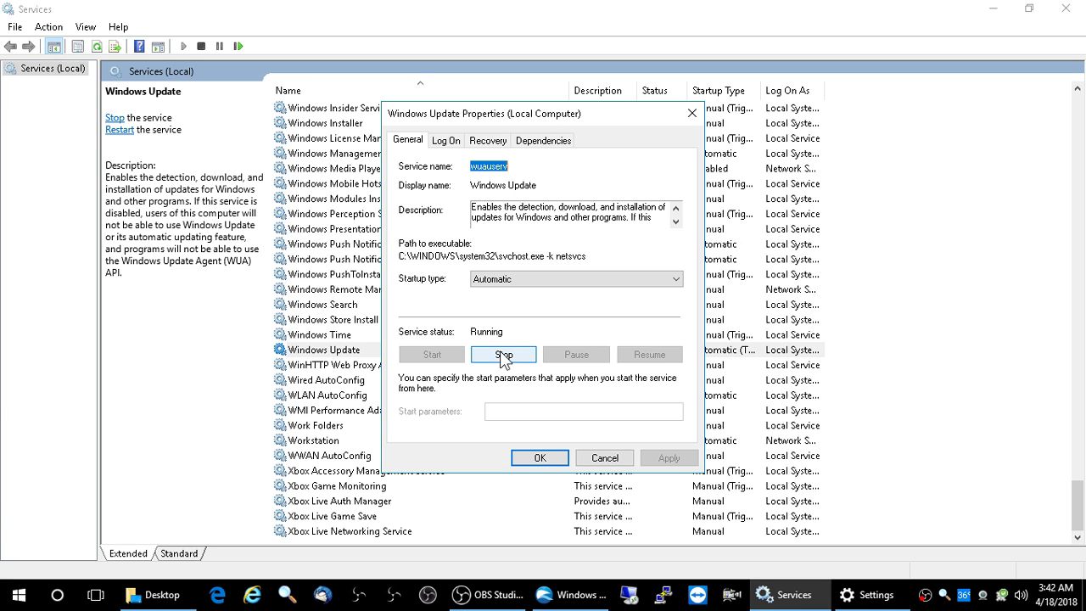
pyautogui.click(182, 596)
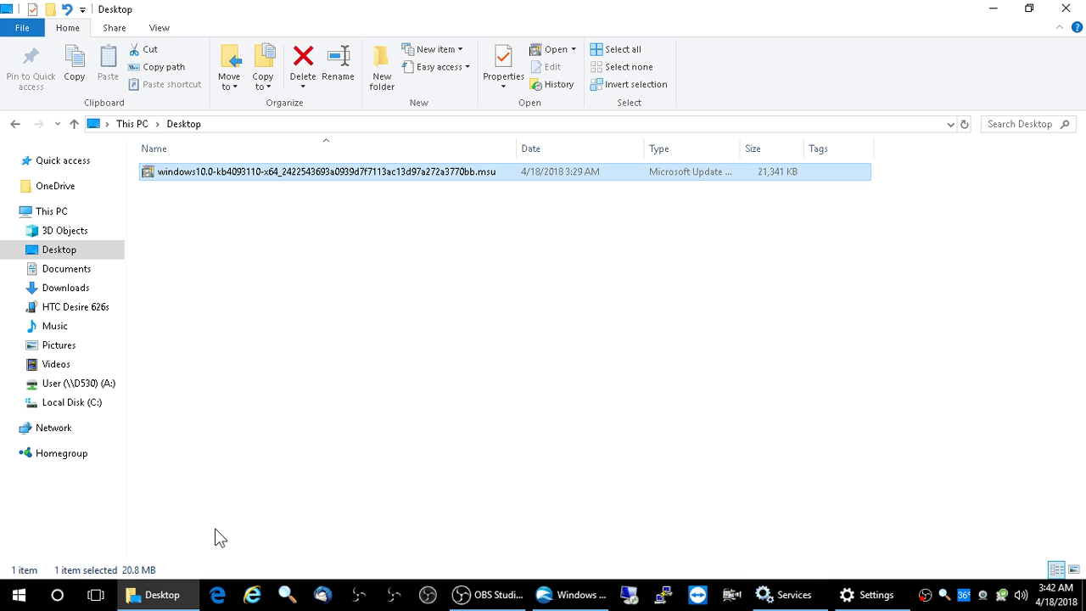
pyautogui.doubleClick(378, 172)
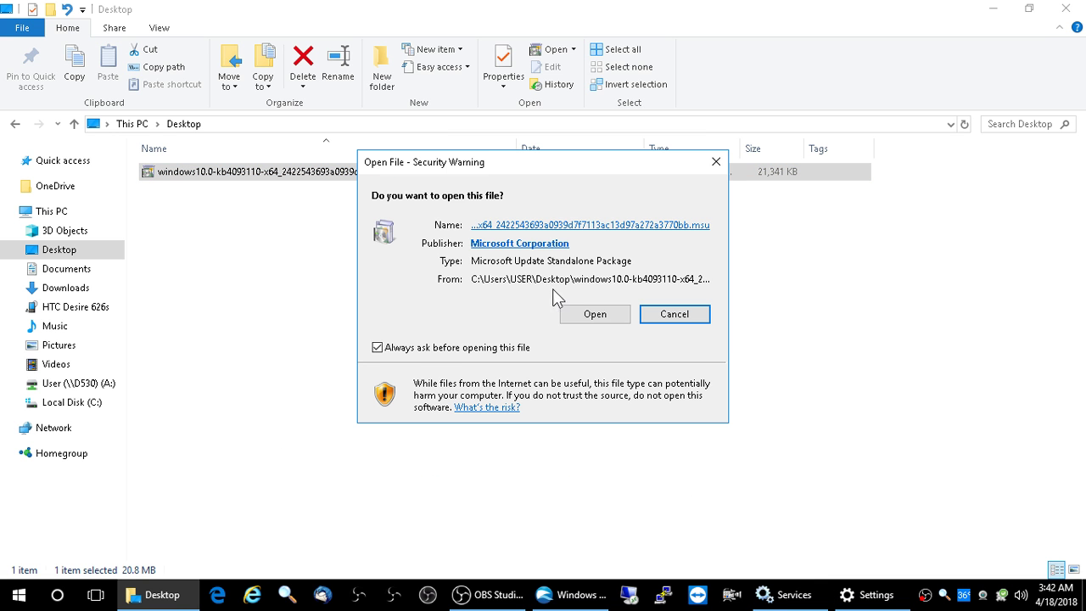
pyautogui.click(577, 312)
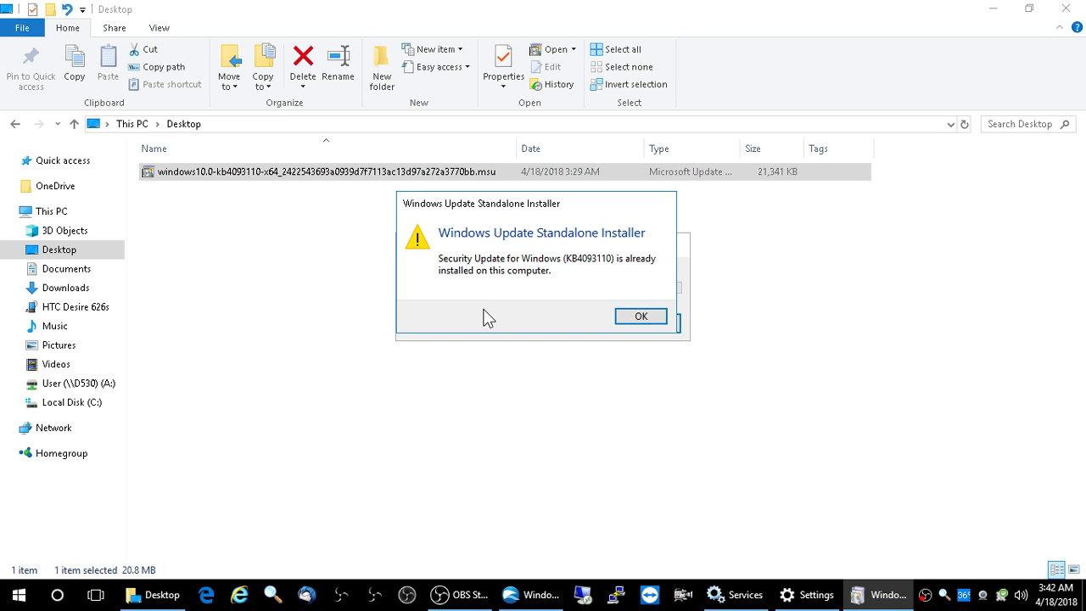
pyautogui.moveTo(590, 217); pyautogui.dragTo(895, 229)
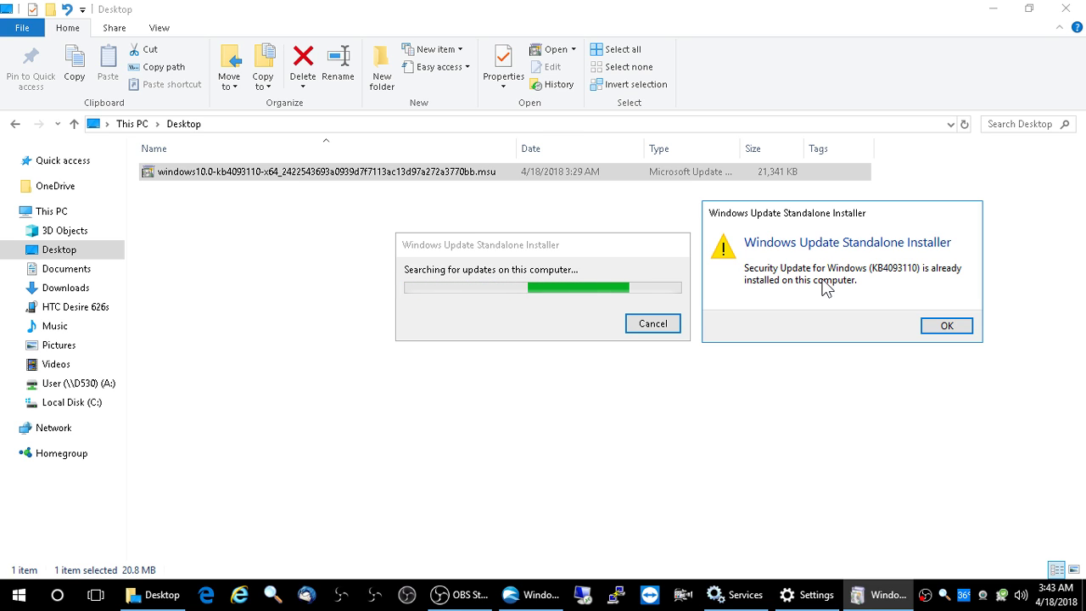
pyautogui.click(947, 329)
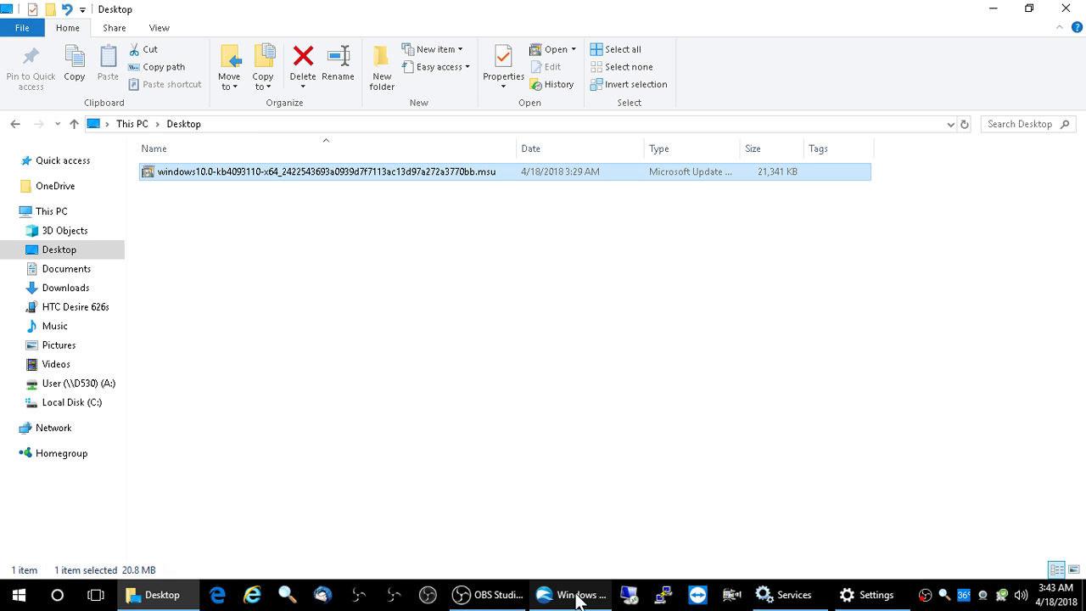
# - Stop the Windows Update service and set its startup type to Manual in the Services window
pyautogui.click(870, 596)
pyautogui.click(793, 595)
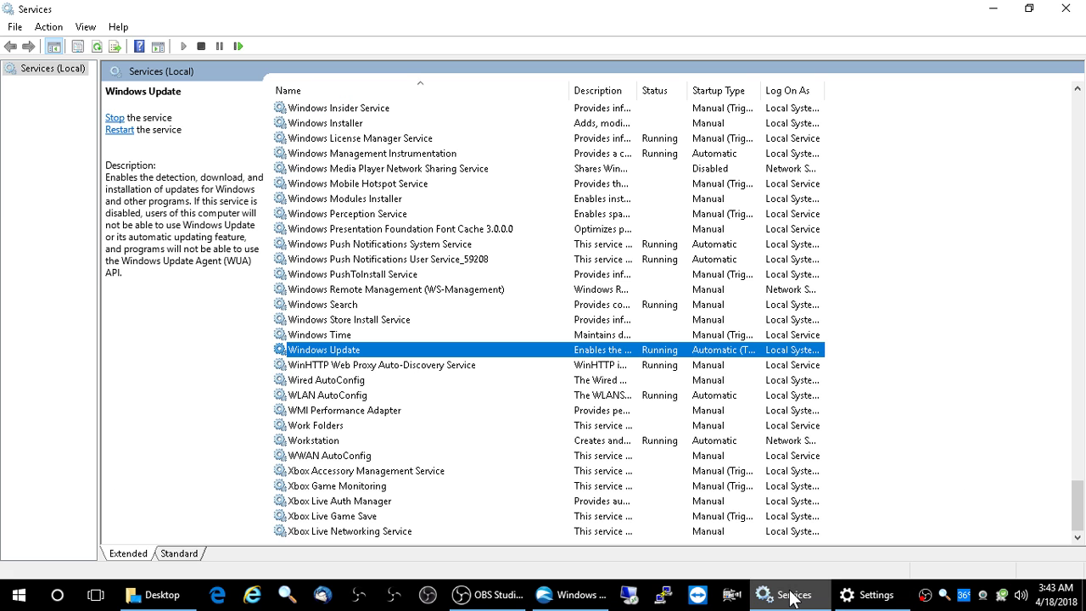
pyautogui.doubleClick(369, 349)
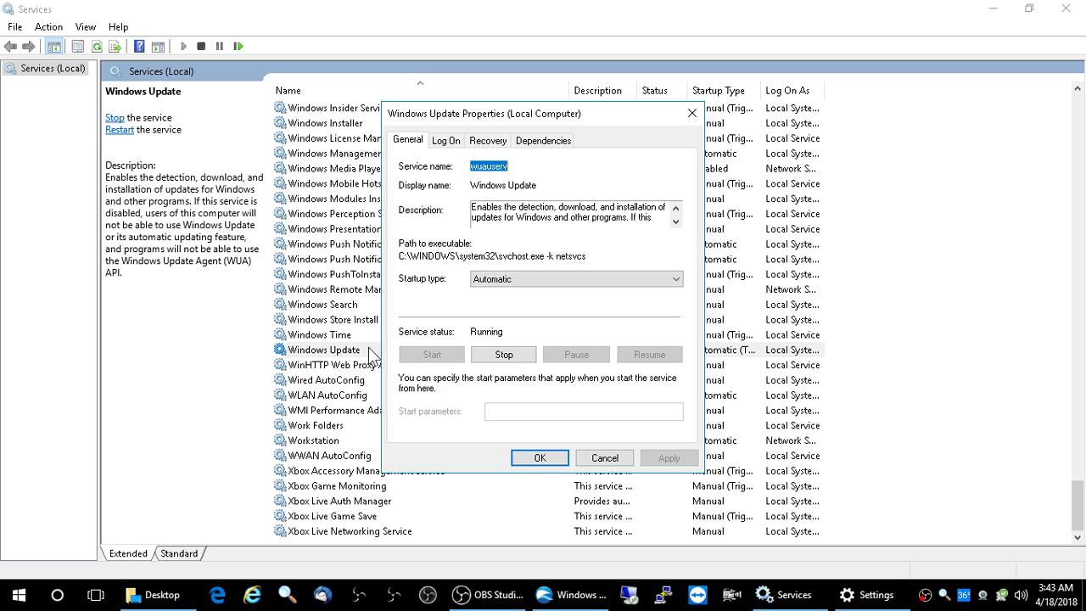
pyautogui.click(507, 354)
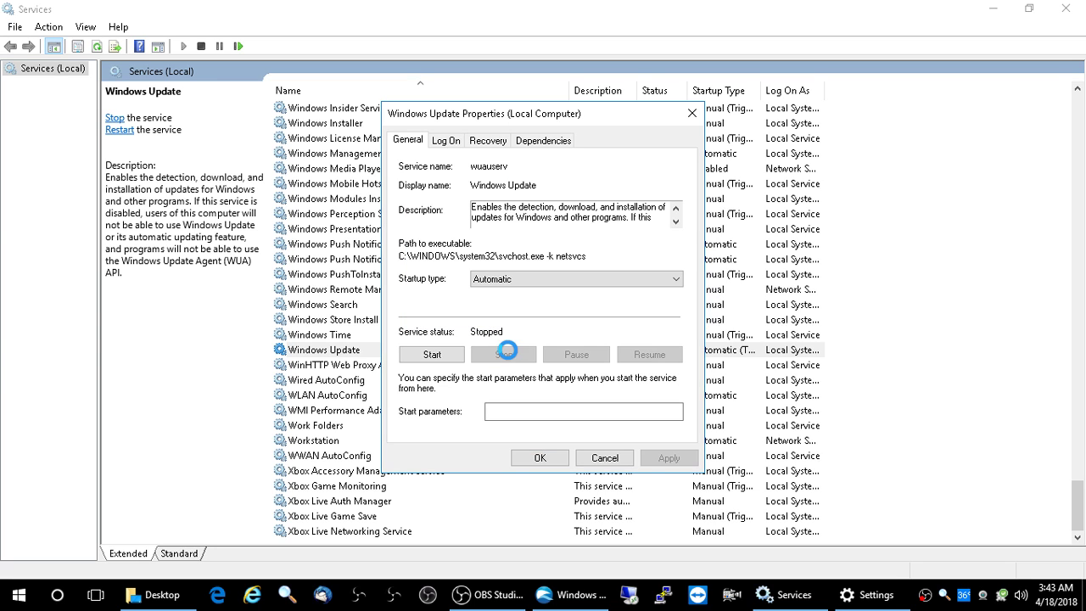
pyautogui.click(677, 281)
pyautogui.click(639, 315)
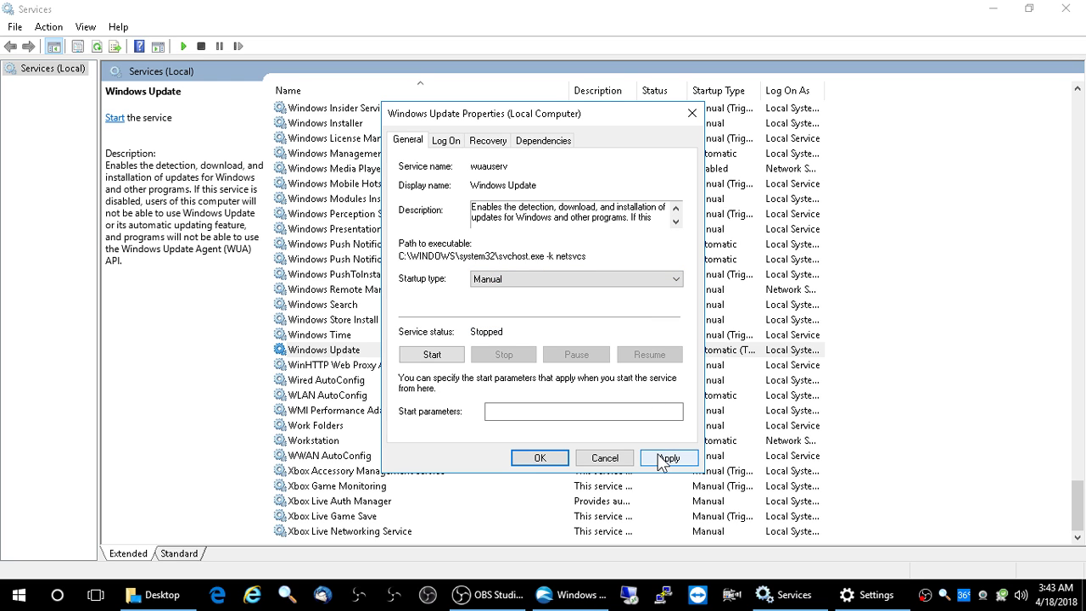
pyautogui.click(662, 458)
pyautogui.click(541, 458)
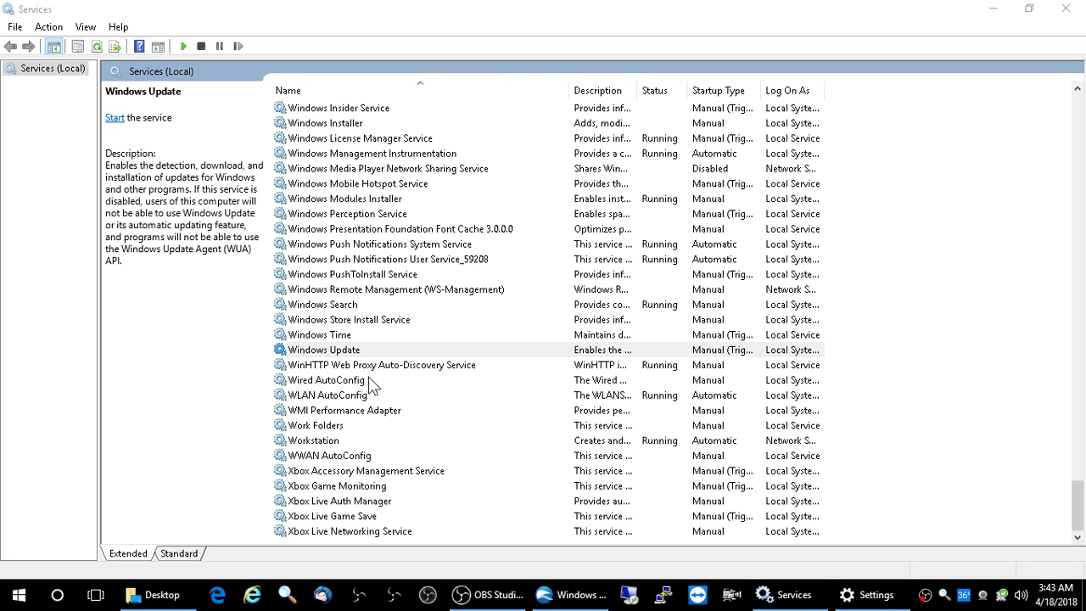
pyautogui.doubleClick(531, 350)
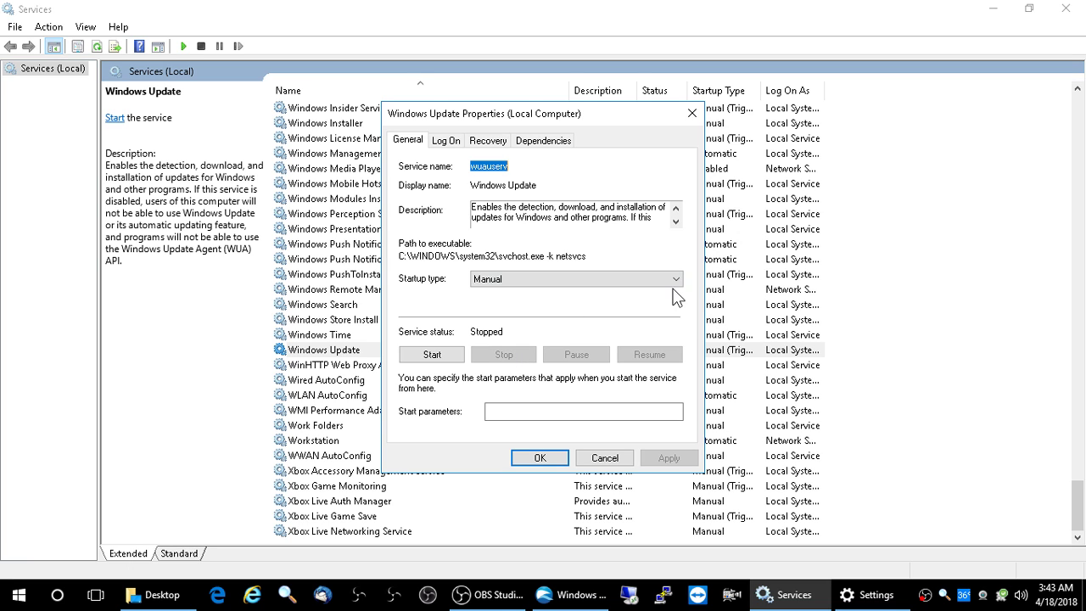
pyautogui.click(604, 459)
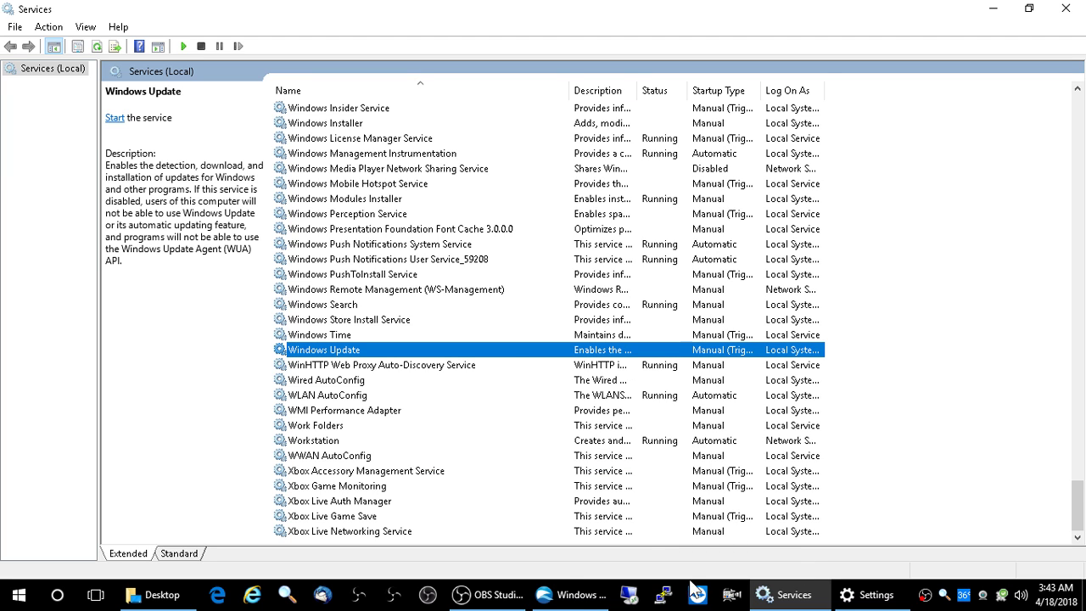
# - Try to install the kb4093110 .msu package from the Desktop folder, and close the standalone installer
pyautogui.click(148, 595)
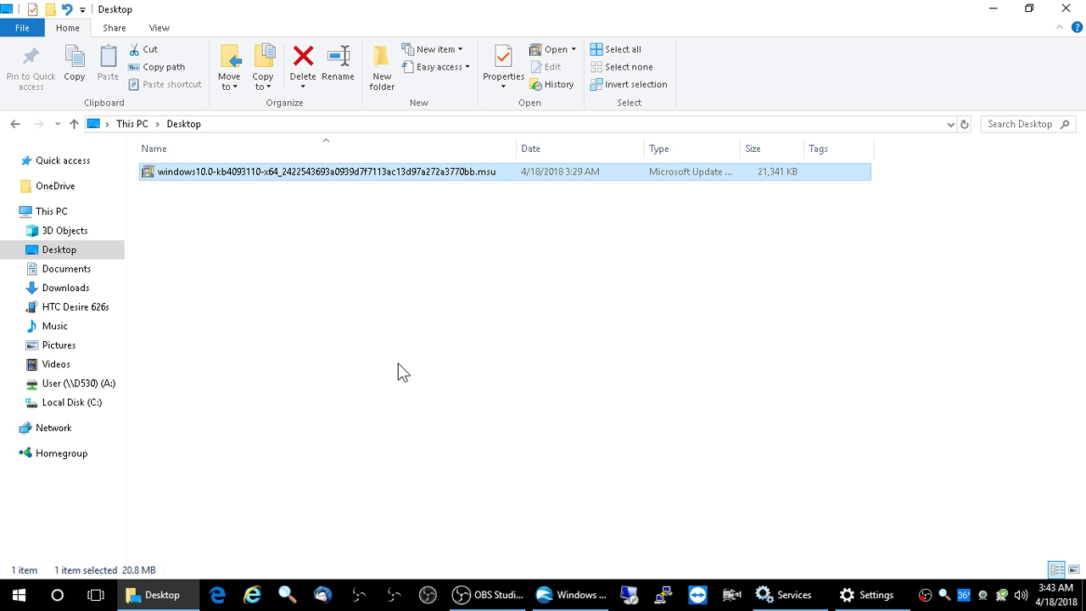
pyautogui.doubleClick(409, 178)
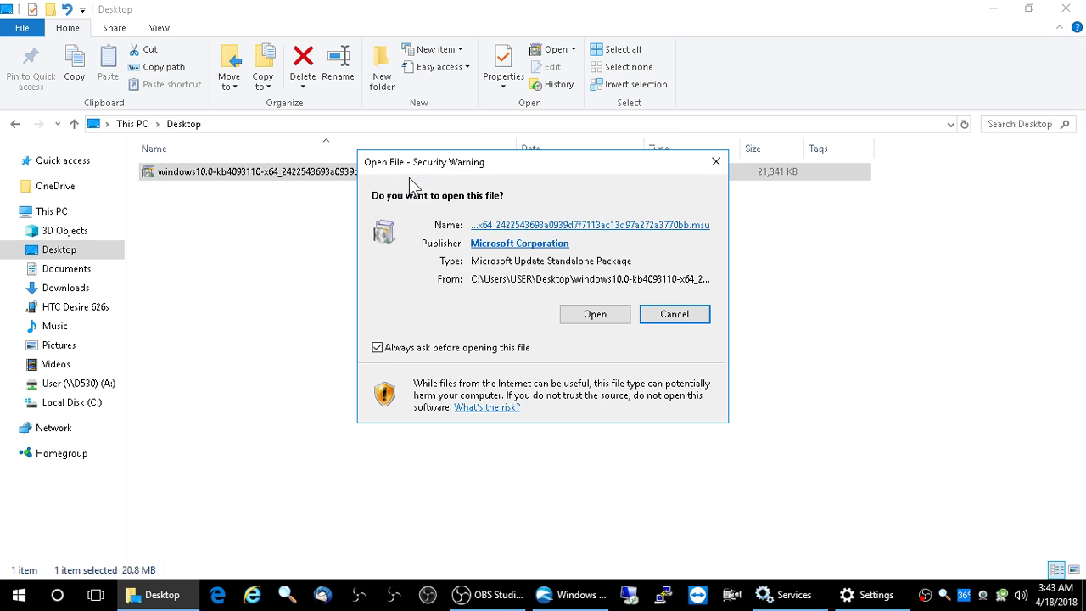
pyautogui.click(597, 314)
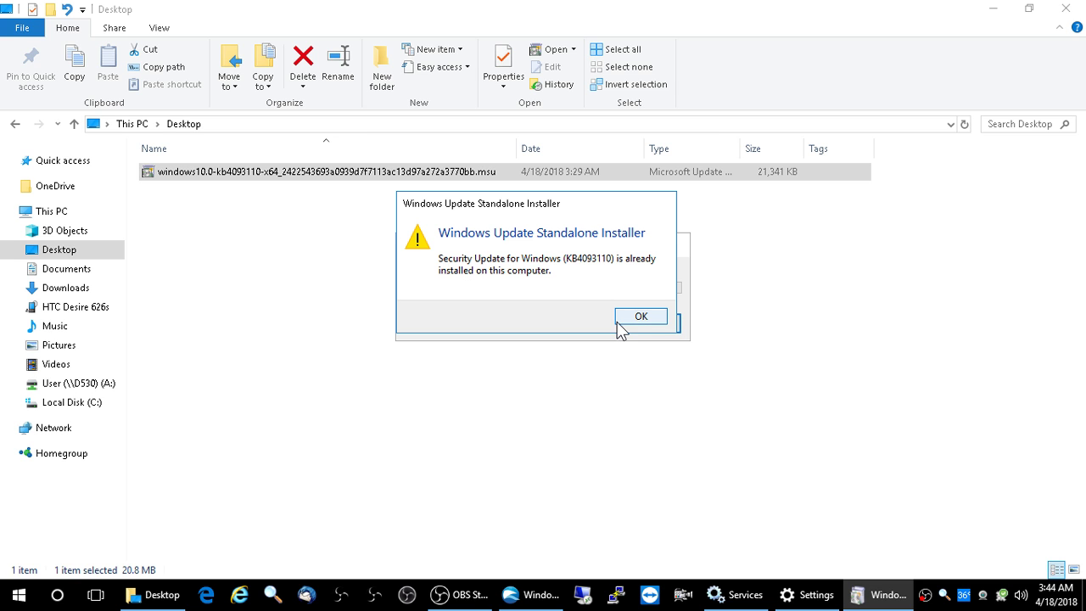
pyautogui.moveTo(594, 218); pyautogui.dragTo(893, 212)
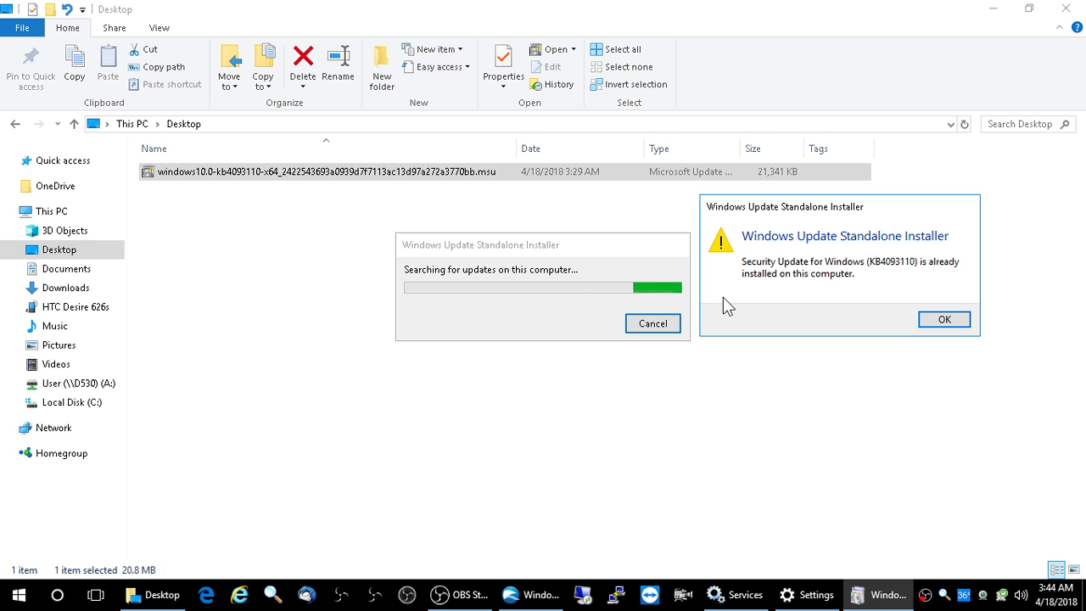
pyautogui.click(942, 320)
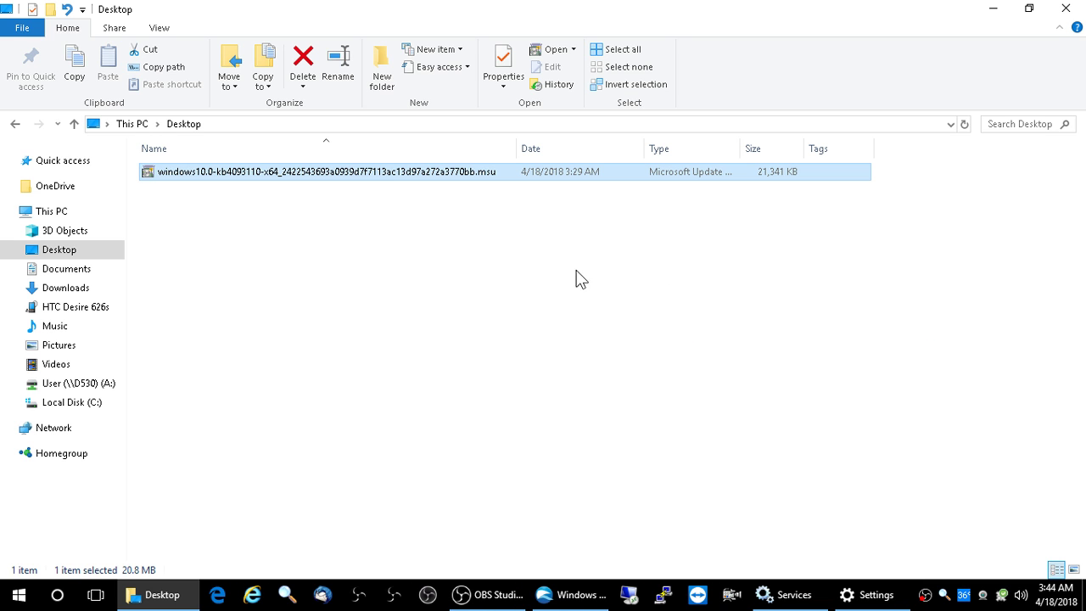
# - Run the kb4093110 package again and move the installer's message box aside to uncover the update search progress window
pyautogui.doubleClick(378, 173)
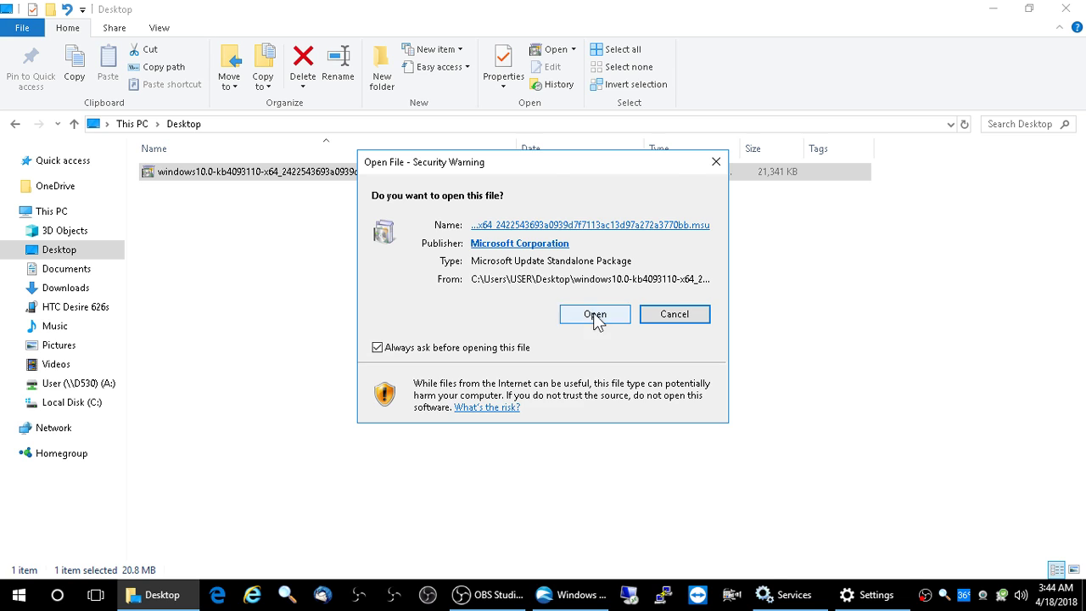
pyautogui.click(595, 316)
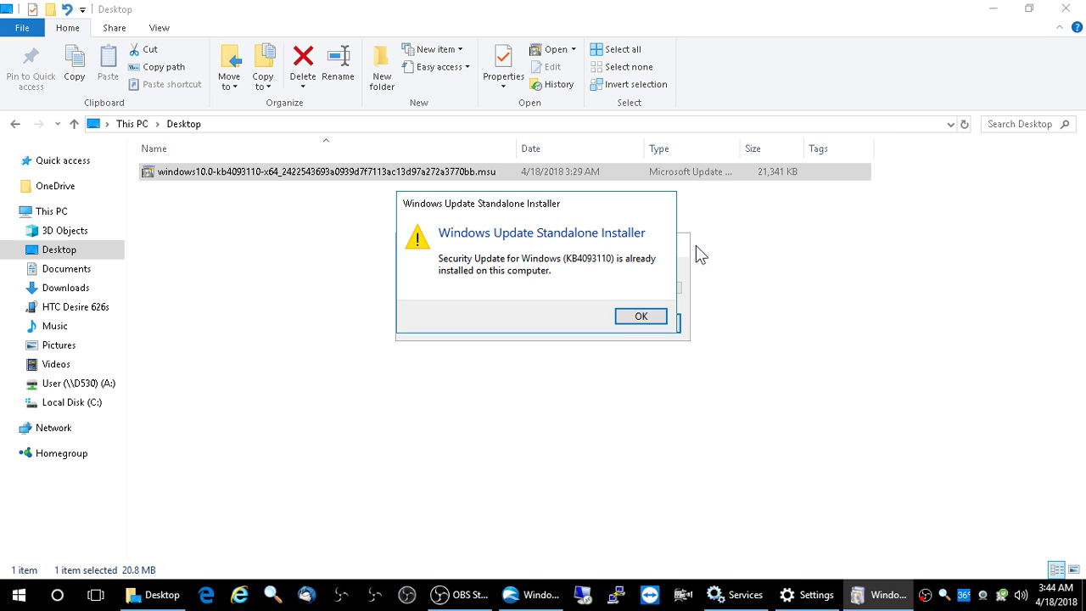
pyautogui.moveTo(600, 215); pyautogui.dragTo(967, 62)
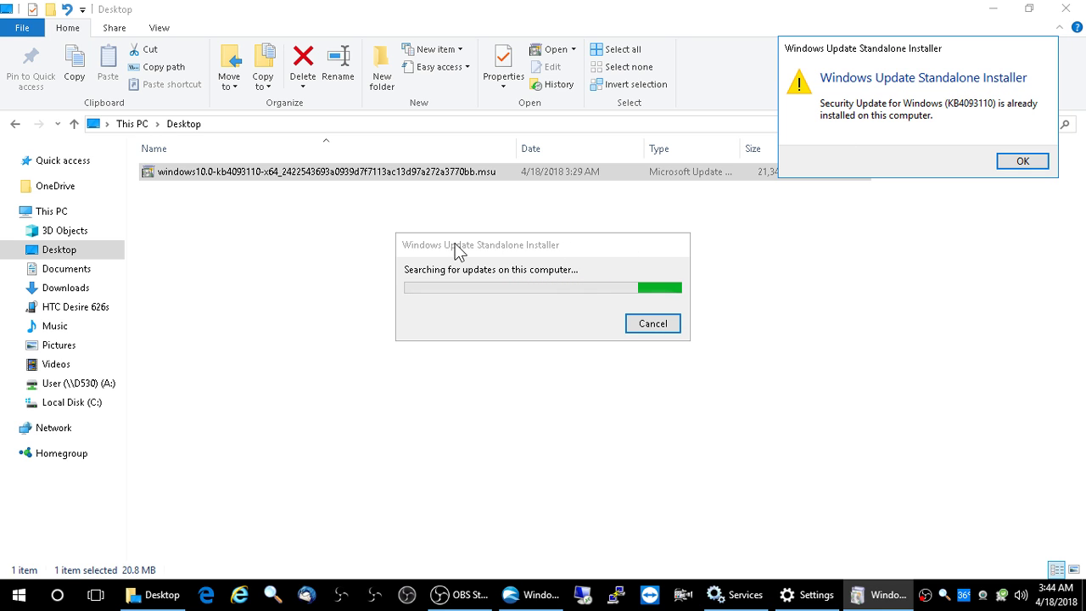
pyautogui.click(482, 249)
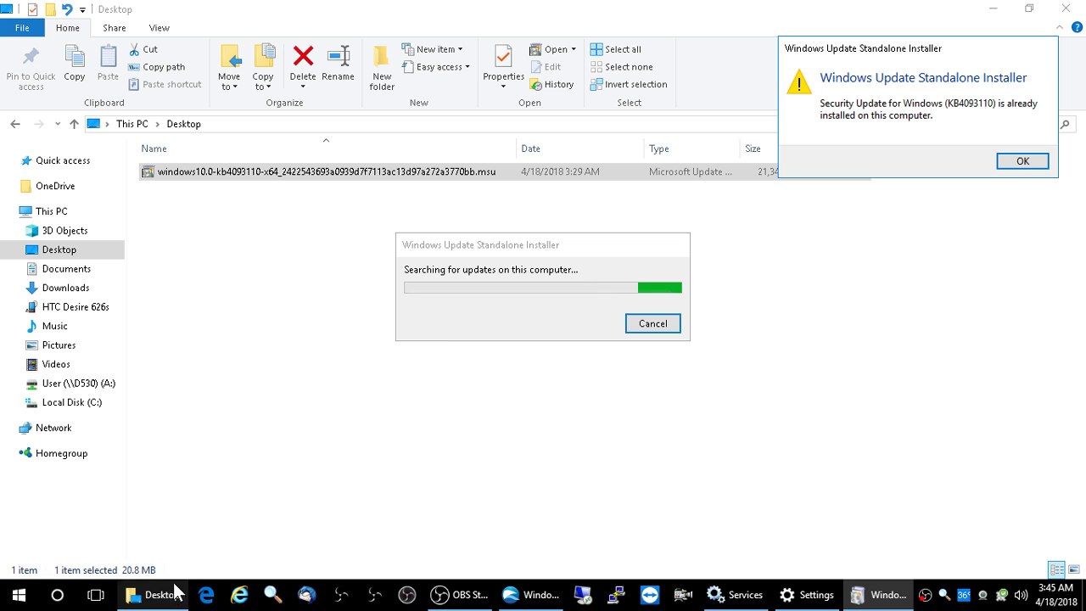
# - Switch to QupZilla and search Google for images of "windows standalone installer progress"
pyautogui.click(539, 594)
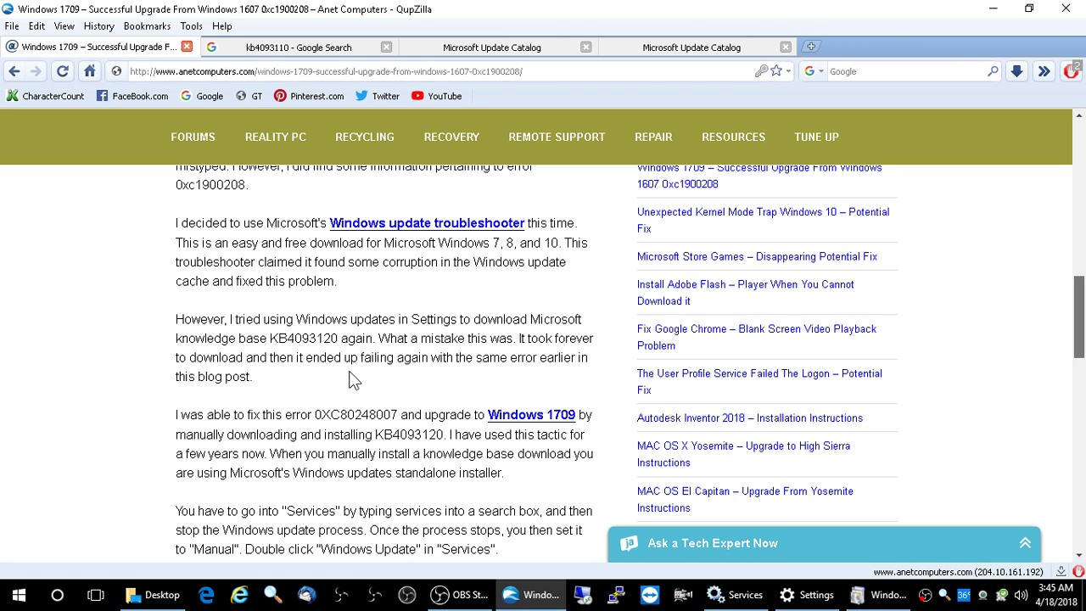
pyautogui.click(883, 594)
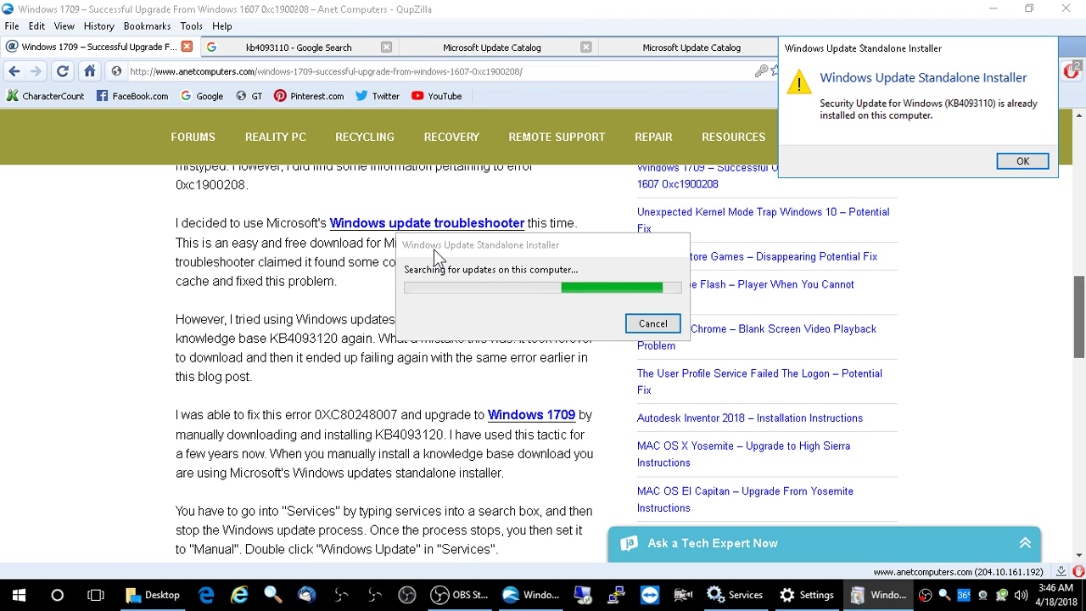
pyautogui.click(338, 52)
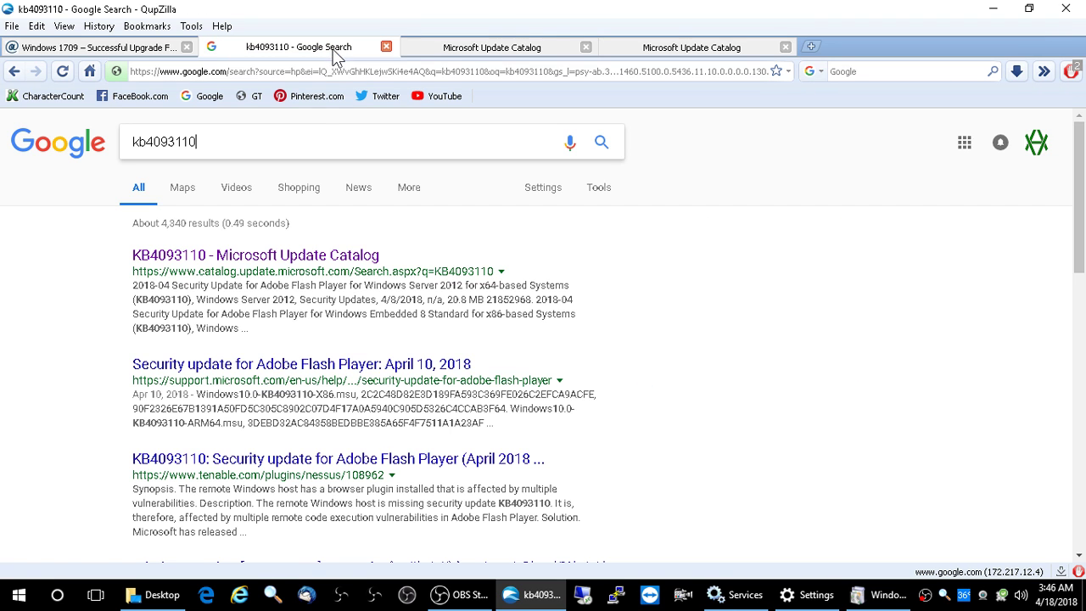
pyautogui.doubleClick(292, 148)
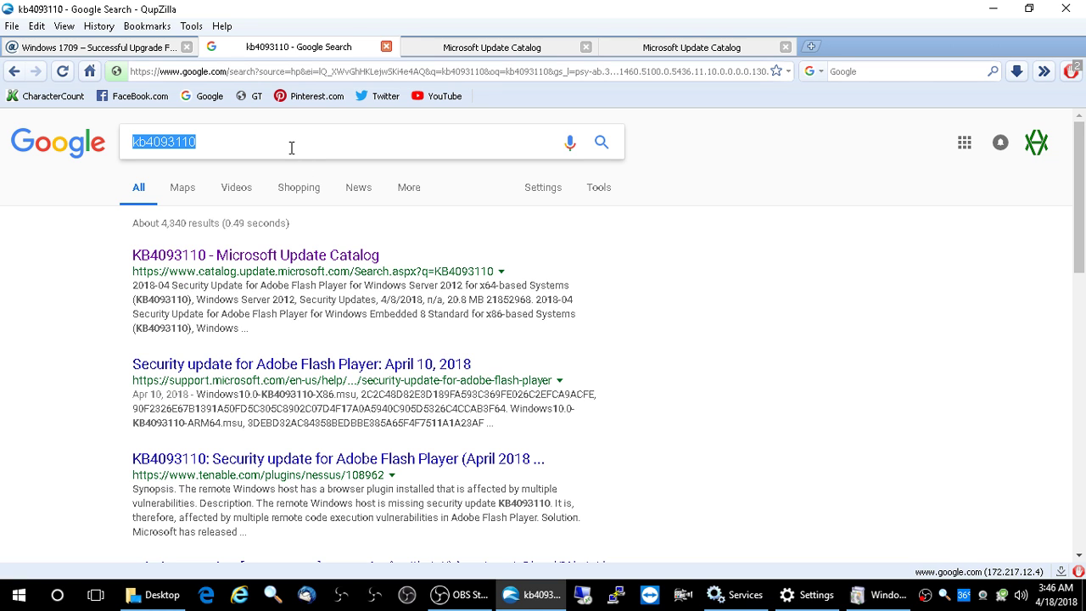
pyautogui.write('windows standalone installer')
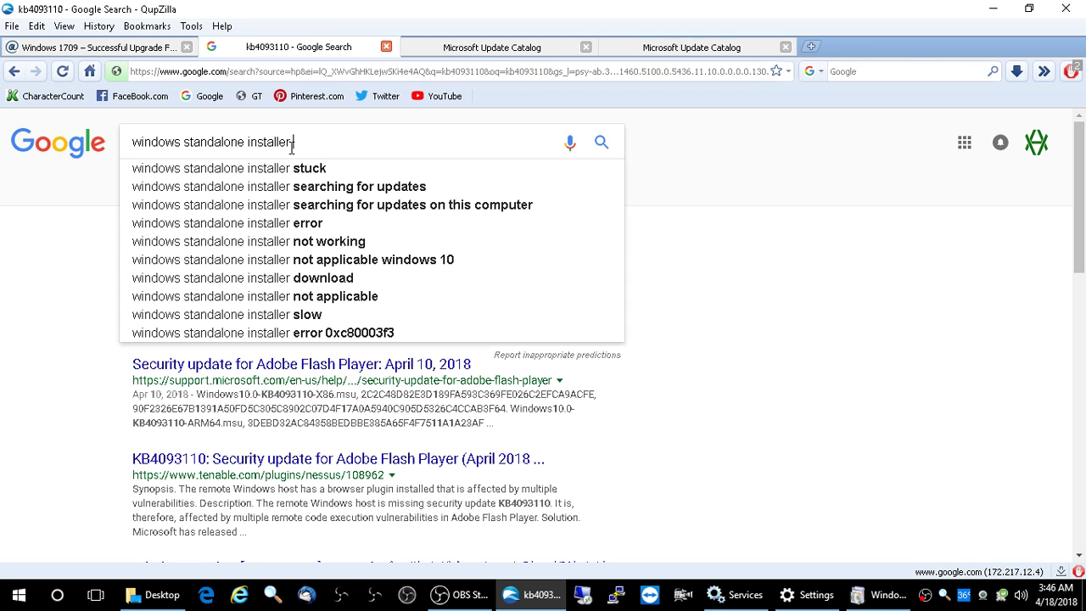
pyautogui.write('progress')
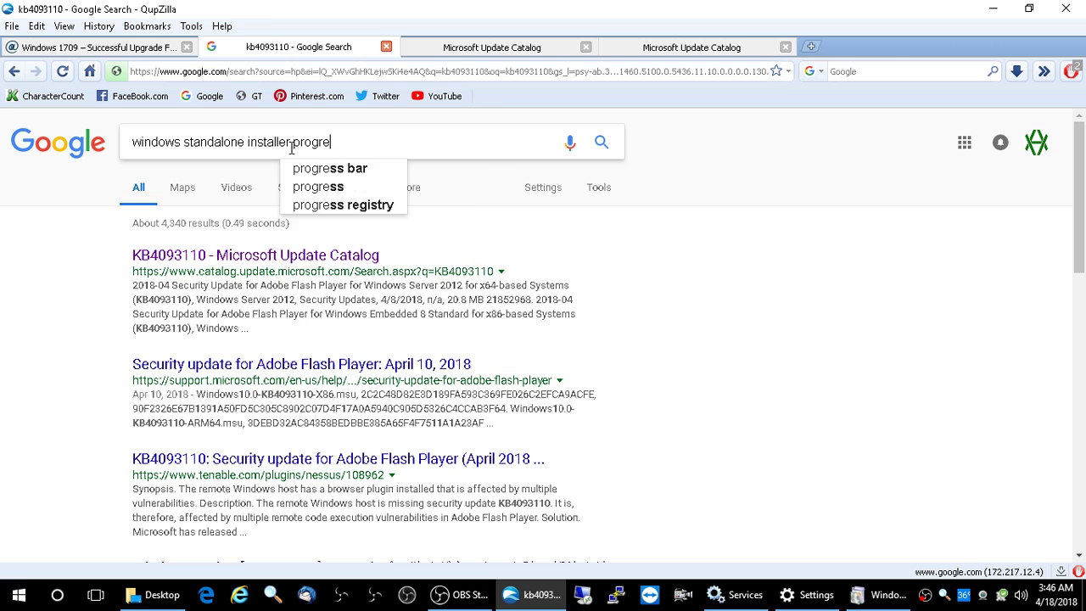
pyautogui.press('Return')
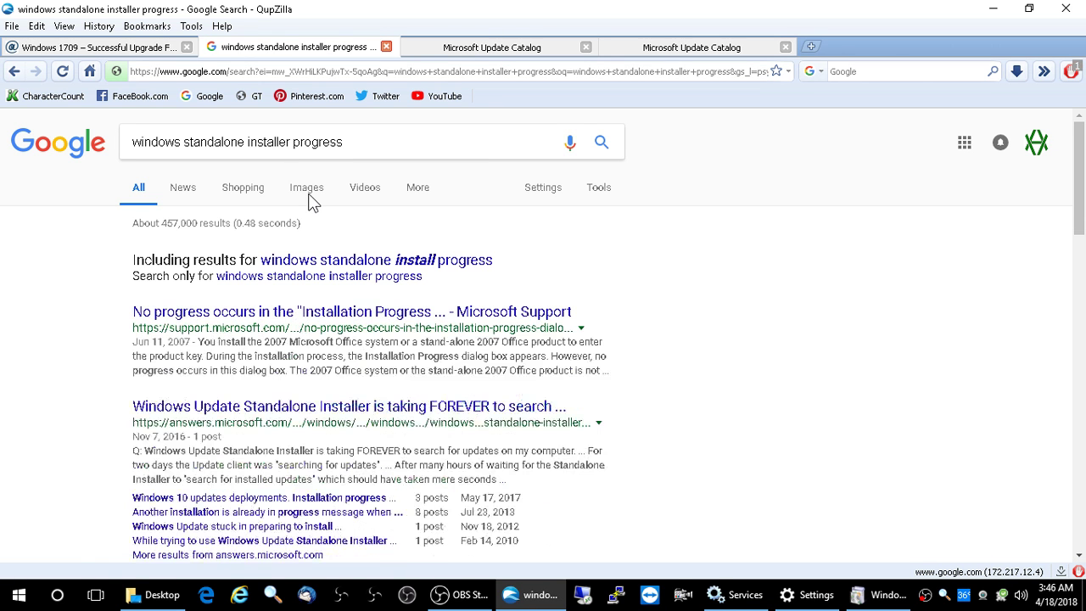
pyautogui.click(308, 192)
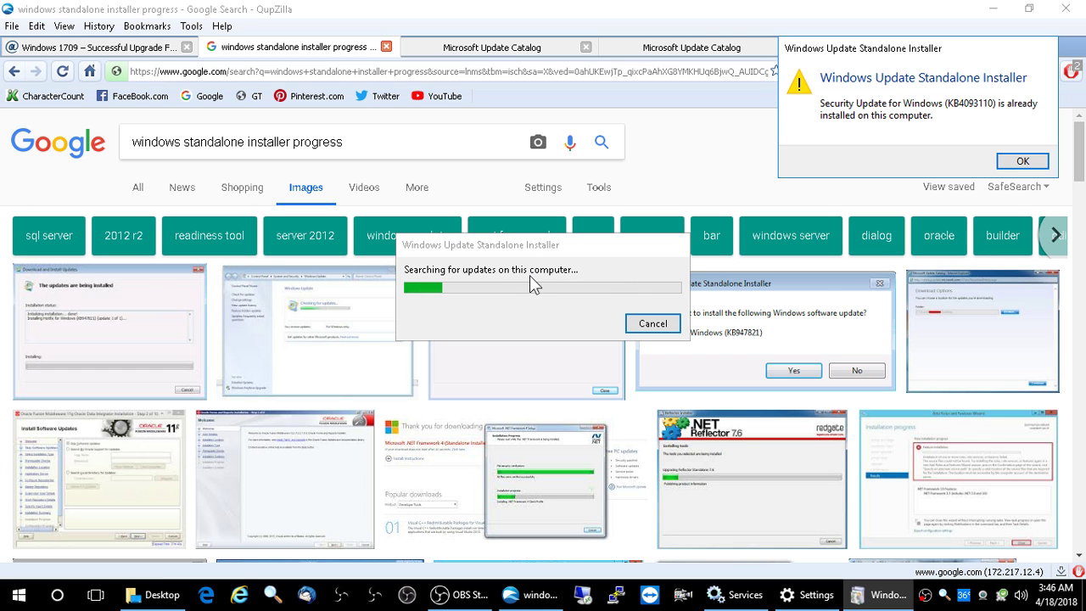
pyautogui.press('Return')
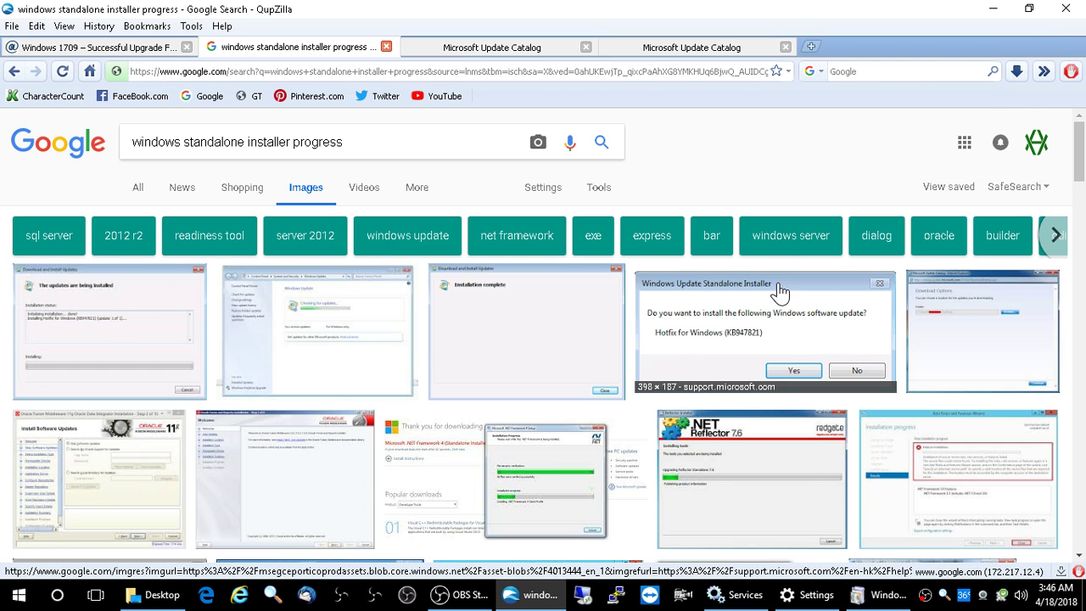
# - Preview the image results showing the standalone installer prompt, update check, .NET Framework 4 setup and Windows Update troubleshooter, closing each preview
pyautogui.click(779, 293)
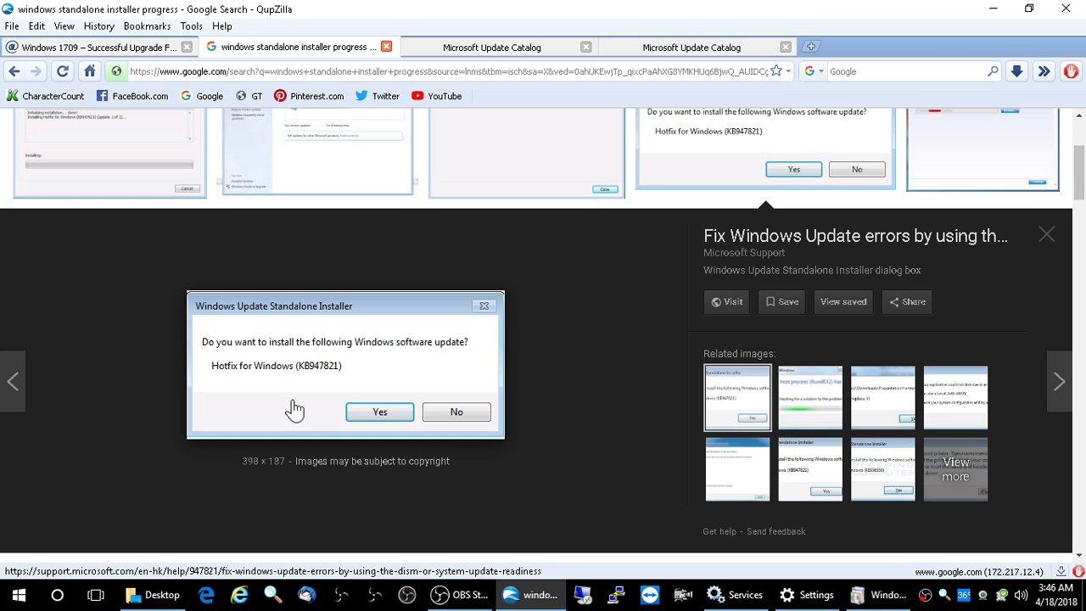
pyautogui.click(1053, 235)
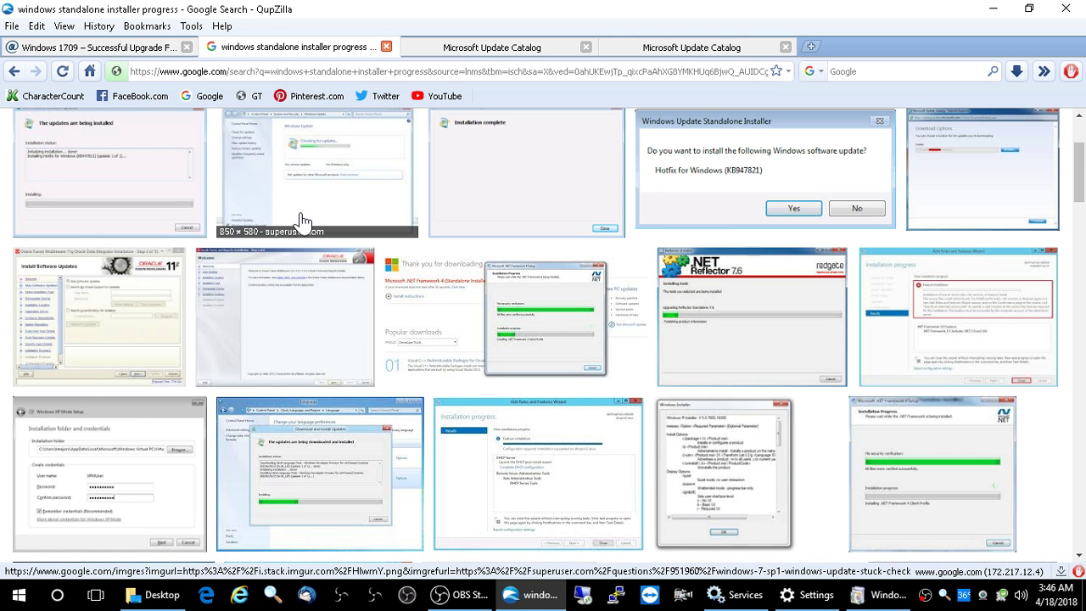
pyautogui.click(323, 181)
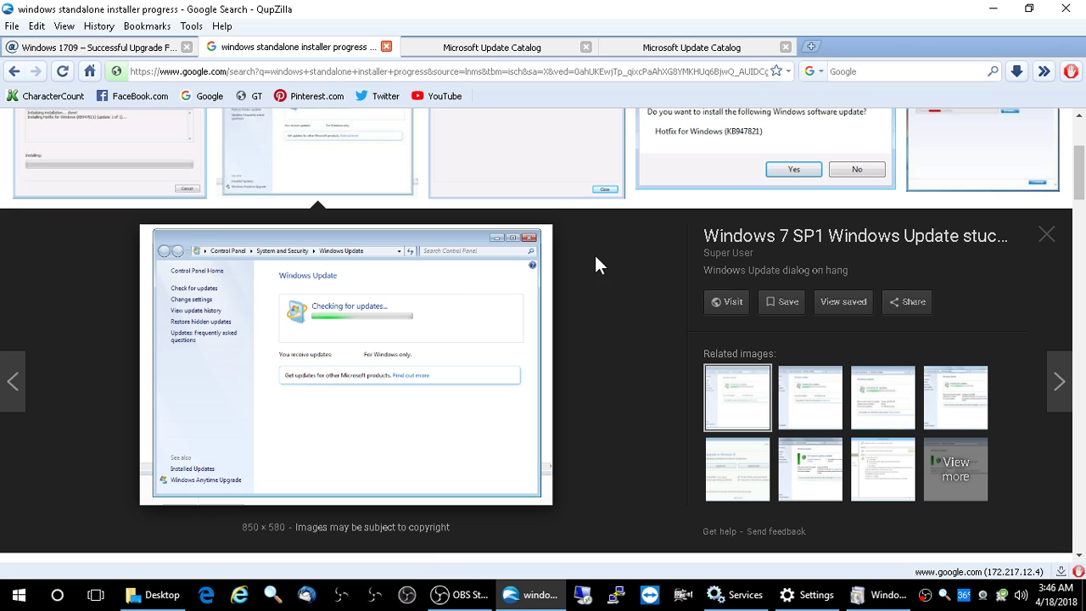
pyautogui.click(1047, 238)
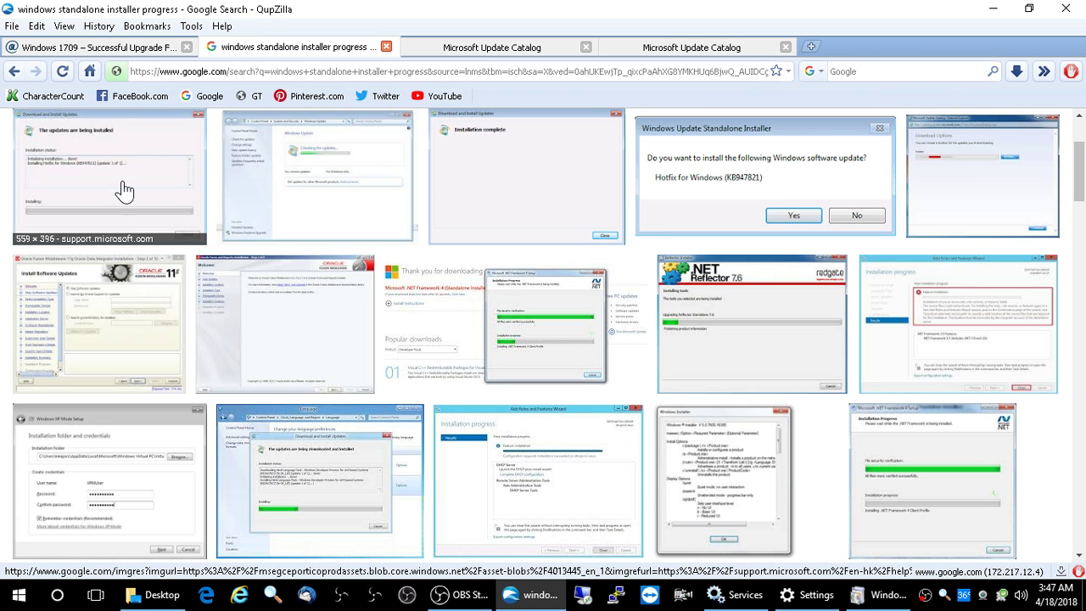
pyautogui.click(541, 339)
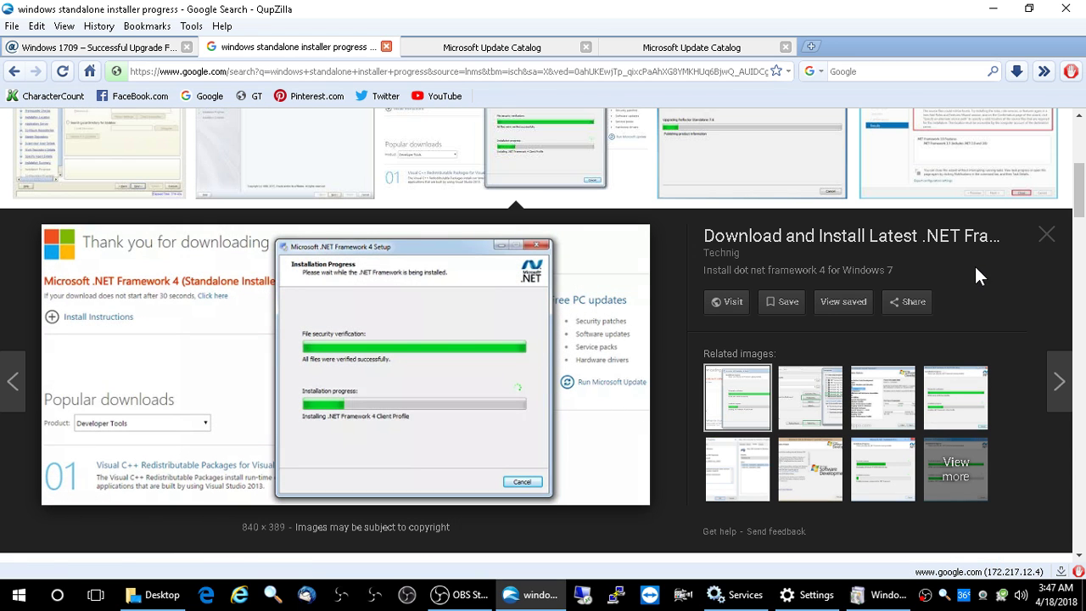
pyautogui.click(1047, 235)
pyautogui.scroll(-3, 763, 322)
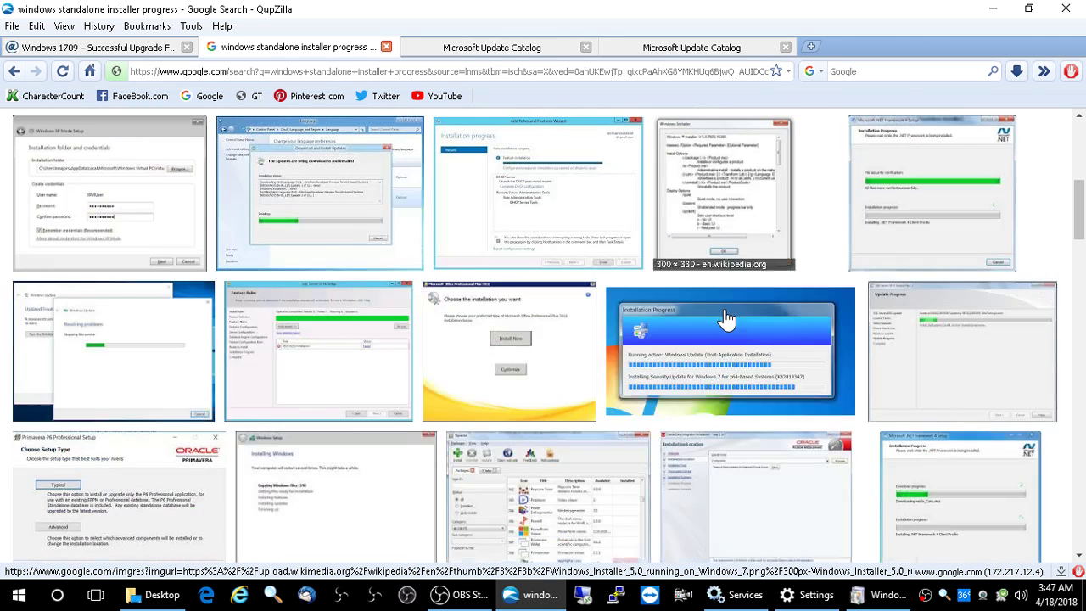
pyautogui.click(170, 338)
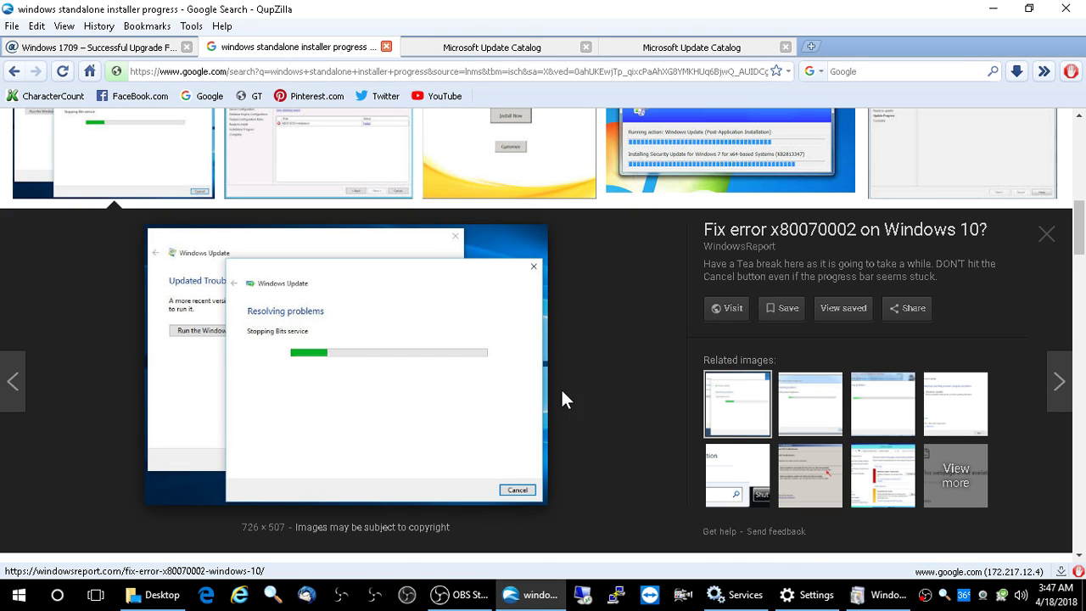
pyautogui.click(1041, 240)
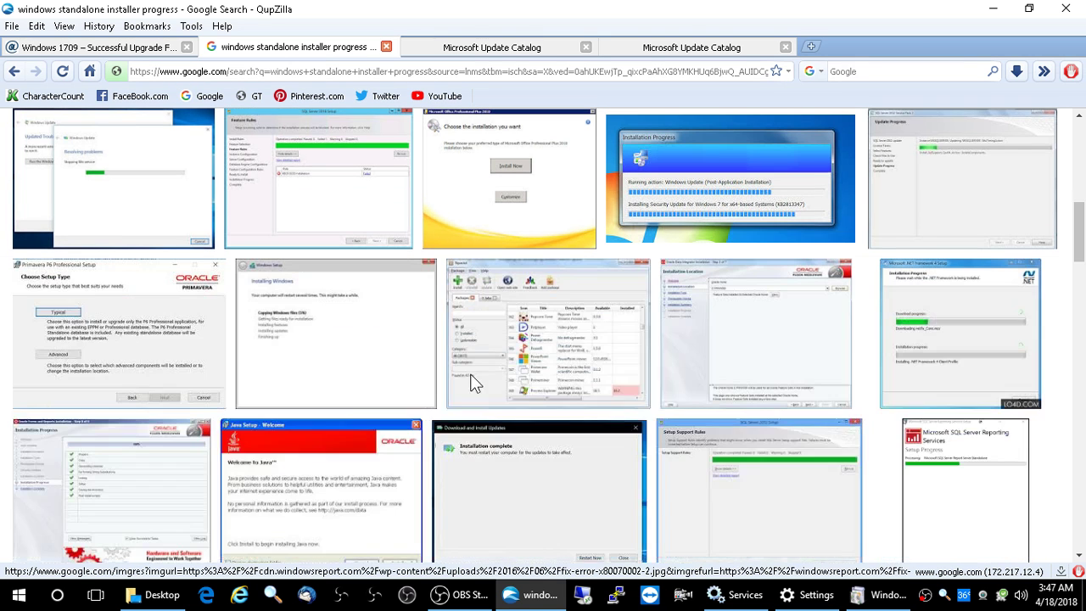
# - Look through the rest of the image results and preview the first one, "The updates are being installed"
pyautogui.scroll(-3, 474, 384)
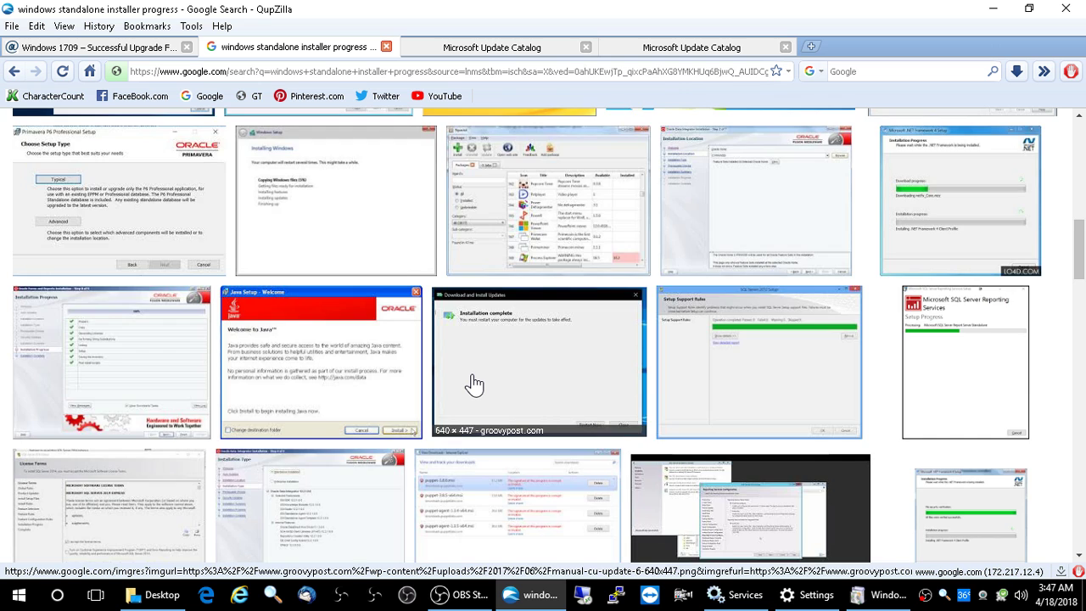
pyautogui.scroll(-3, 473, 385)
pyautogui.scroll(-3, 473, 384)
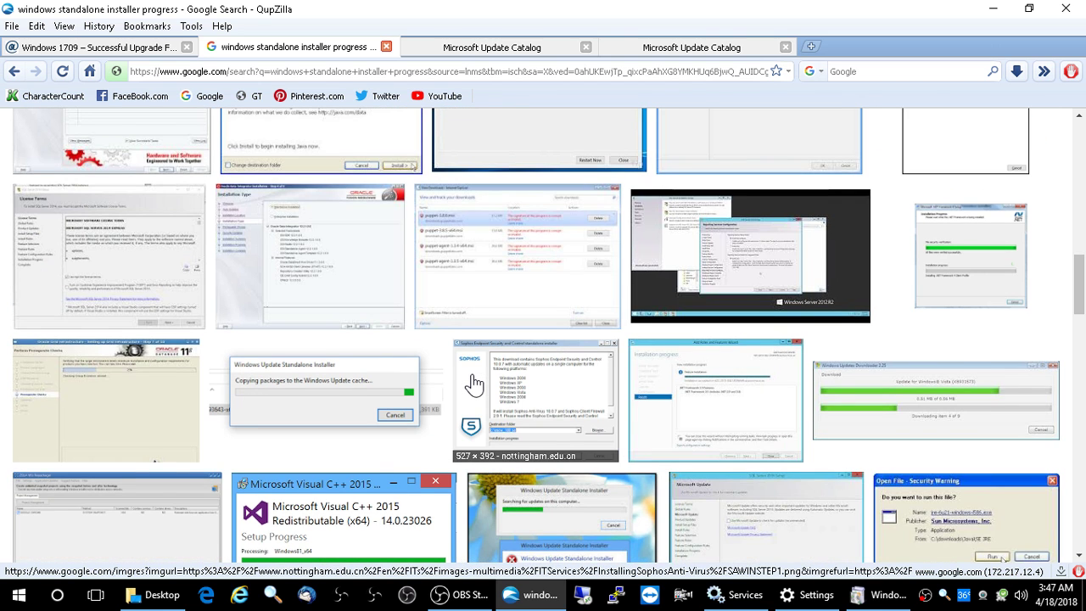
pyautogui.scroll(-3, 473, 384)
pyautogui.scroll(-6, 474, 385)
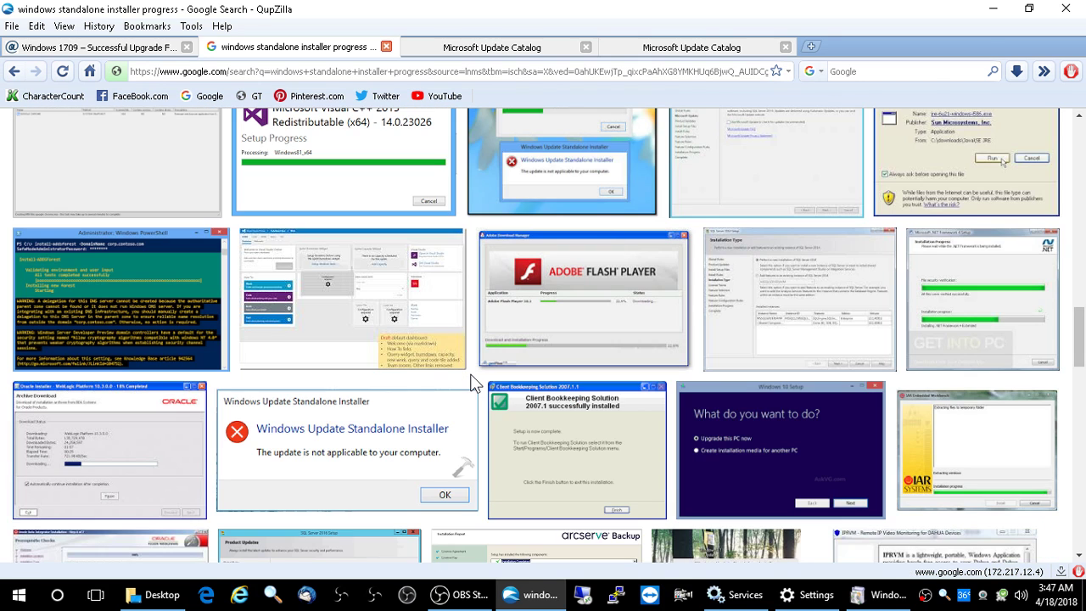
pyautogui.scroll(-3, 474, 384)
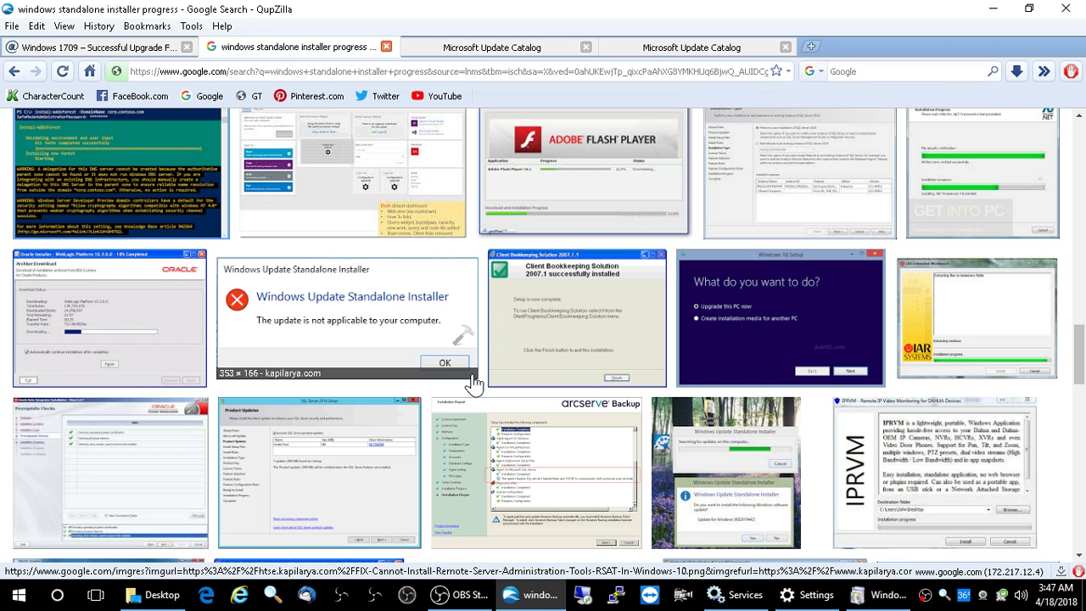
pyautogui.scroll(-9, 473, 384)
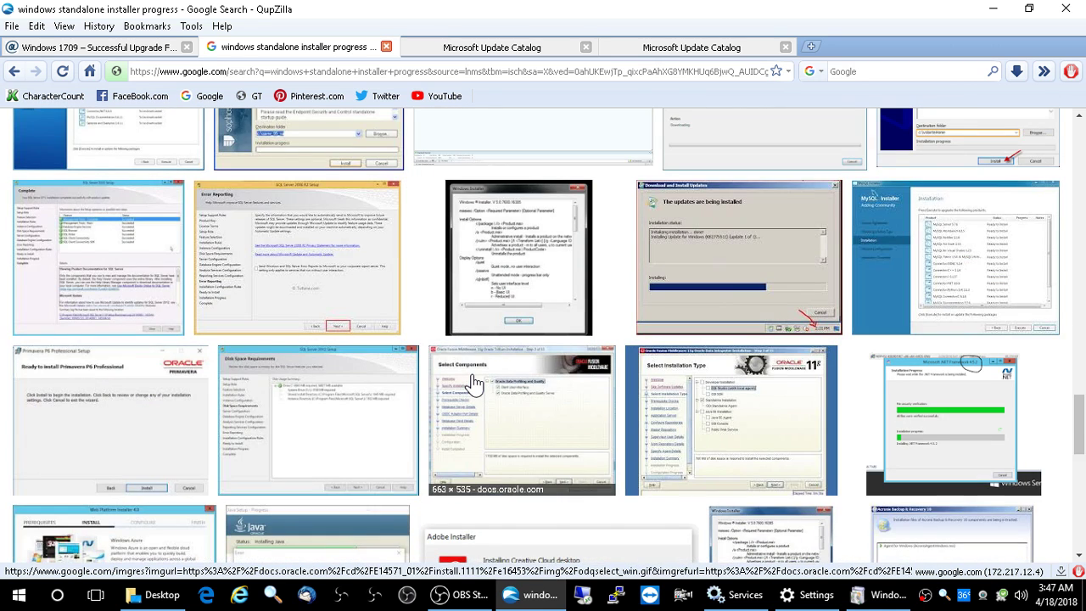
pyautogui.scroll(-3, 474, 384)
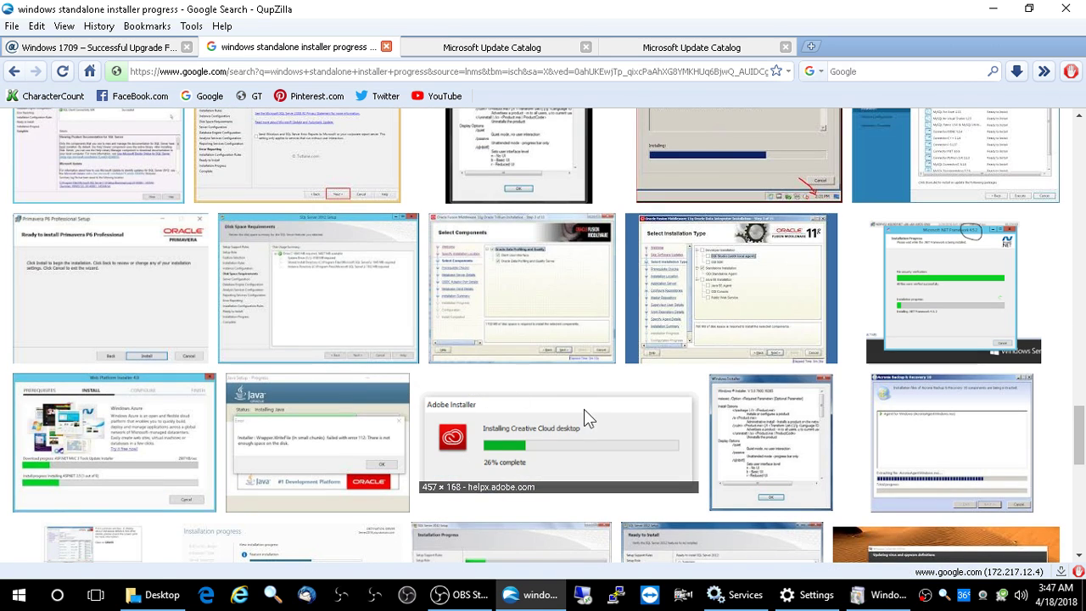
pyautogui.moveTo(1081, 297); pyautogui.dragTo(1081, 128)
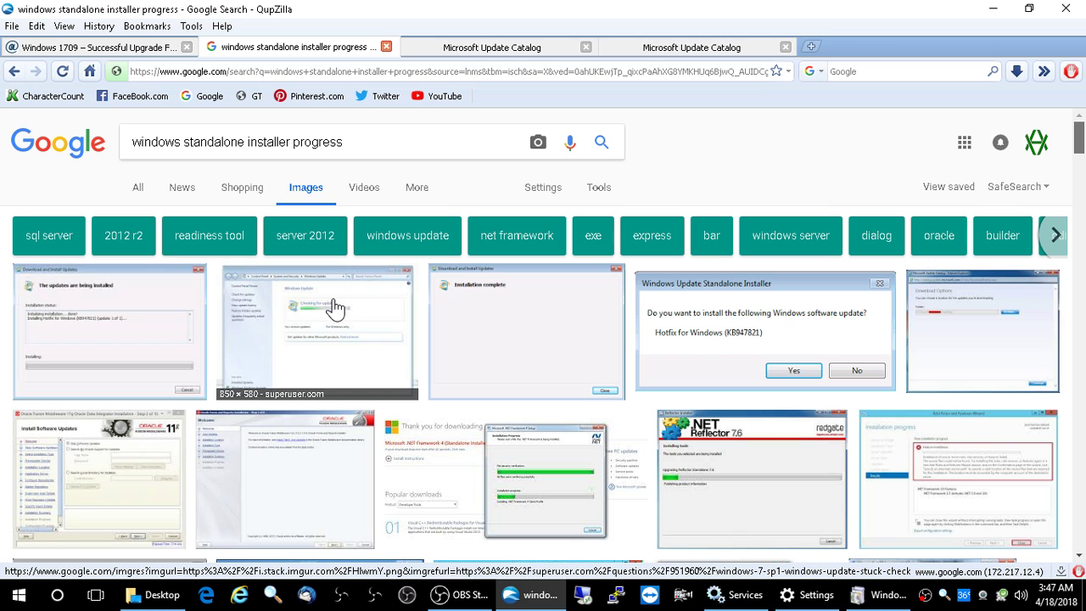
pyautogui.click(151, 317)
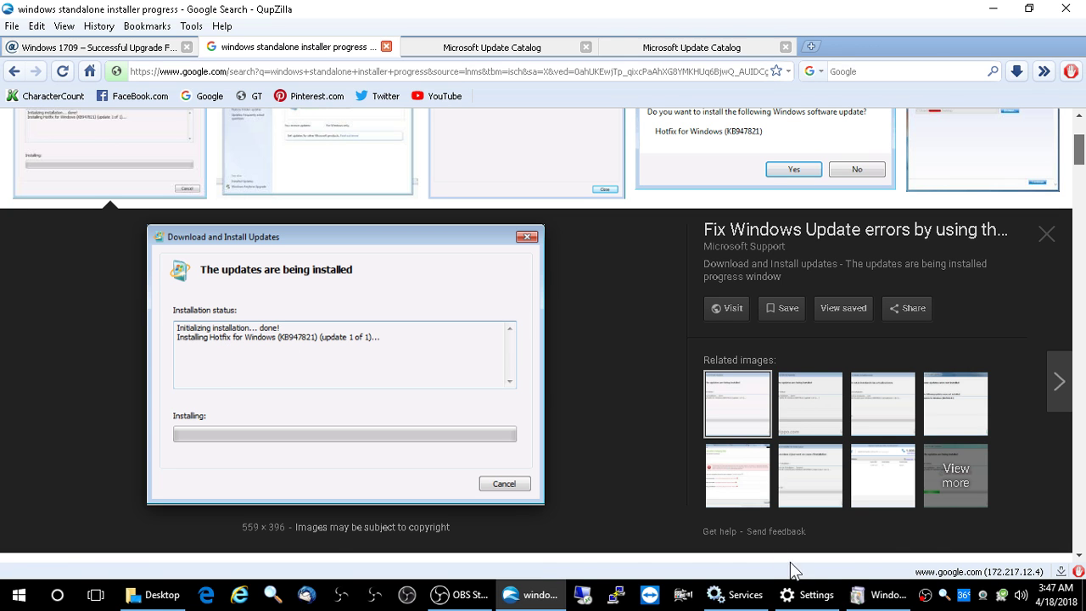
# - Switch to Settings, move the KB4093110 installer message box back over the update search progress window, and dismiss it
pyautogui.click(805, 594)
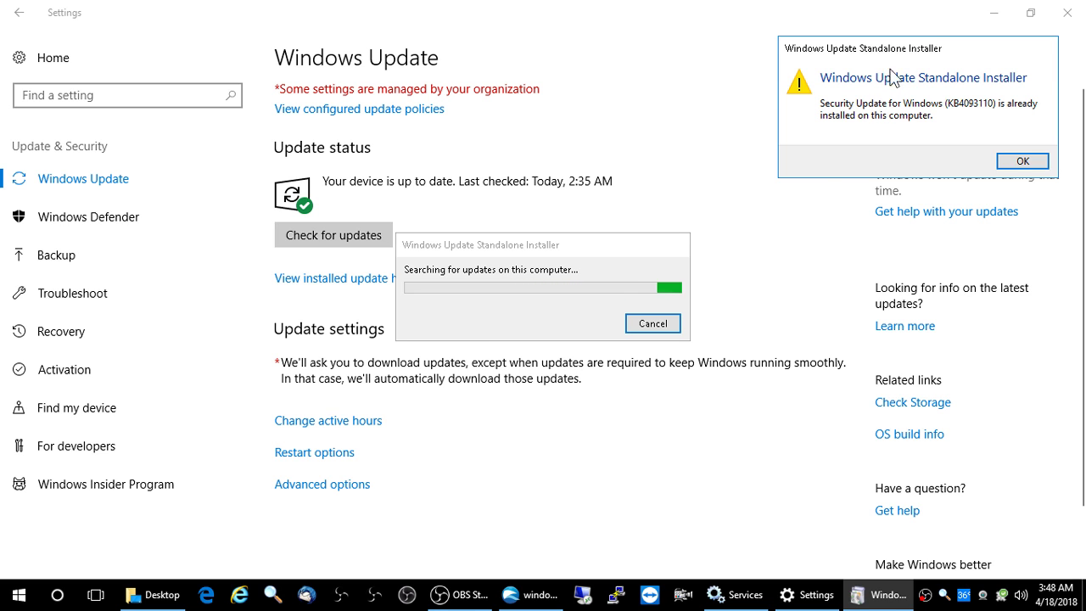
pyautogui.moveTo(928, 46); pyautogui.dragTo(546, 220)
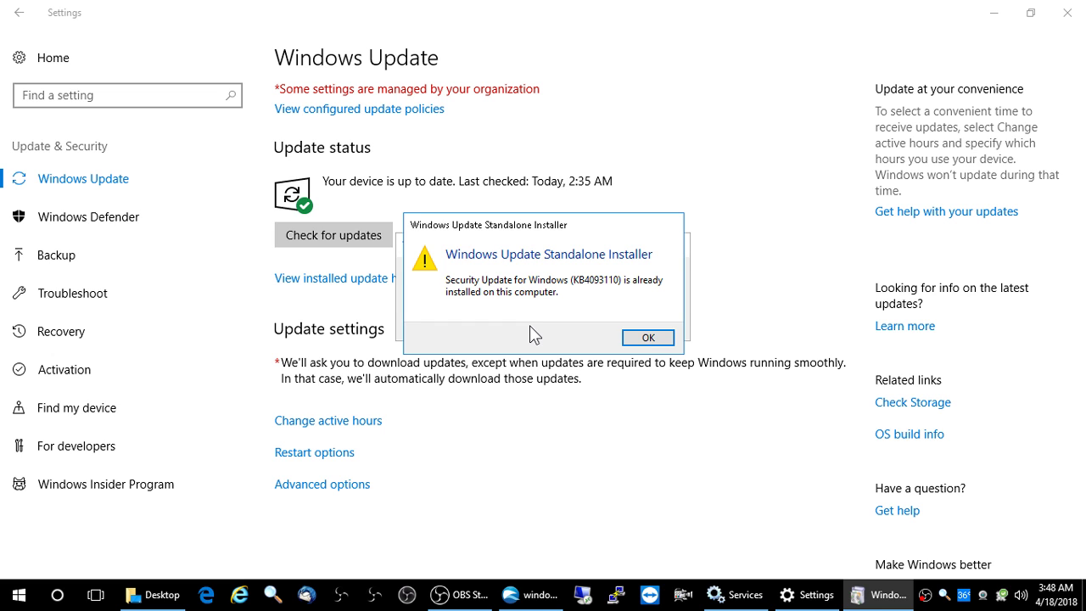
pyautogui.moveTo(587, 225); pyautogui.dragTo(543, 224)
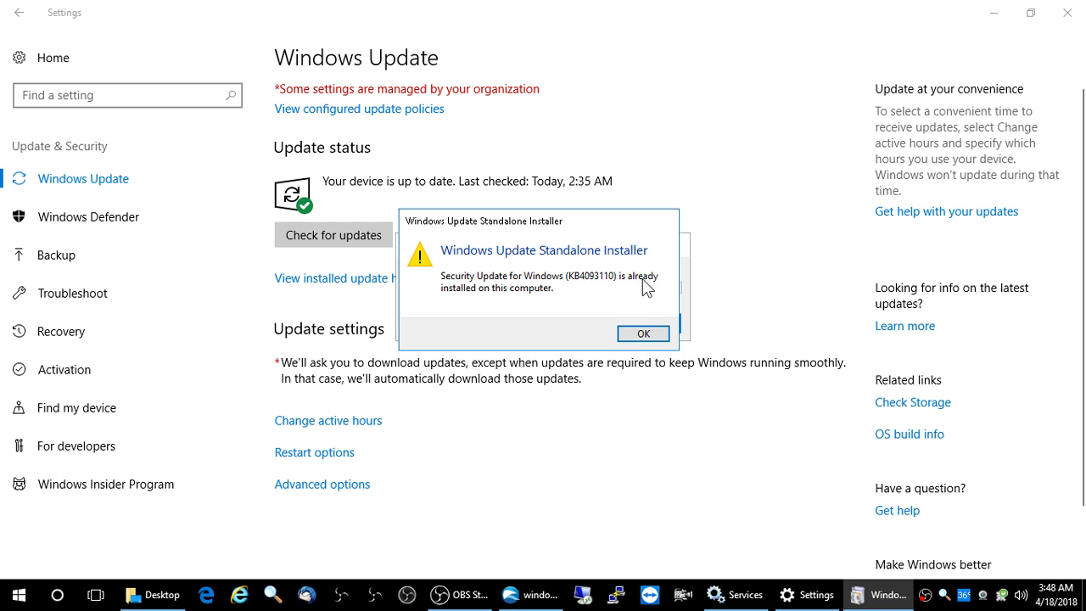
pyautogui.click(631, 335)
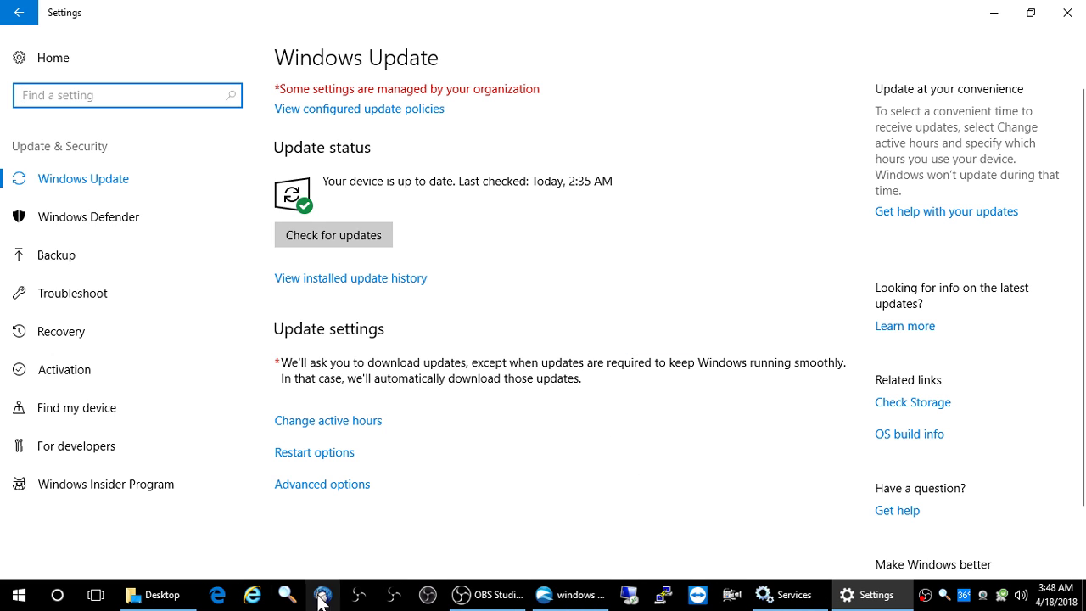
# - Switch to QupZilla, view the "The updates are being installed" image alone in a new tab, and close the tab and its preview
pyautogui.click(571, 595)
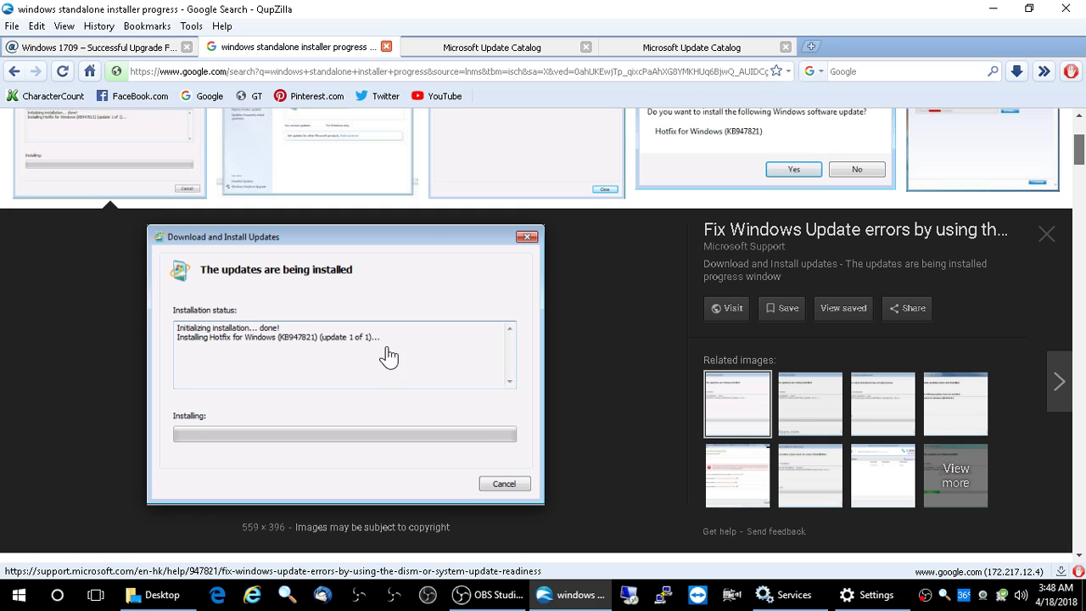
pyautogui.click(416, 296)
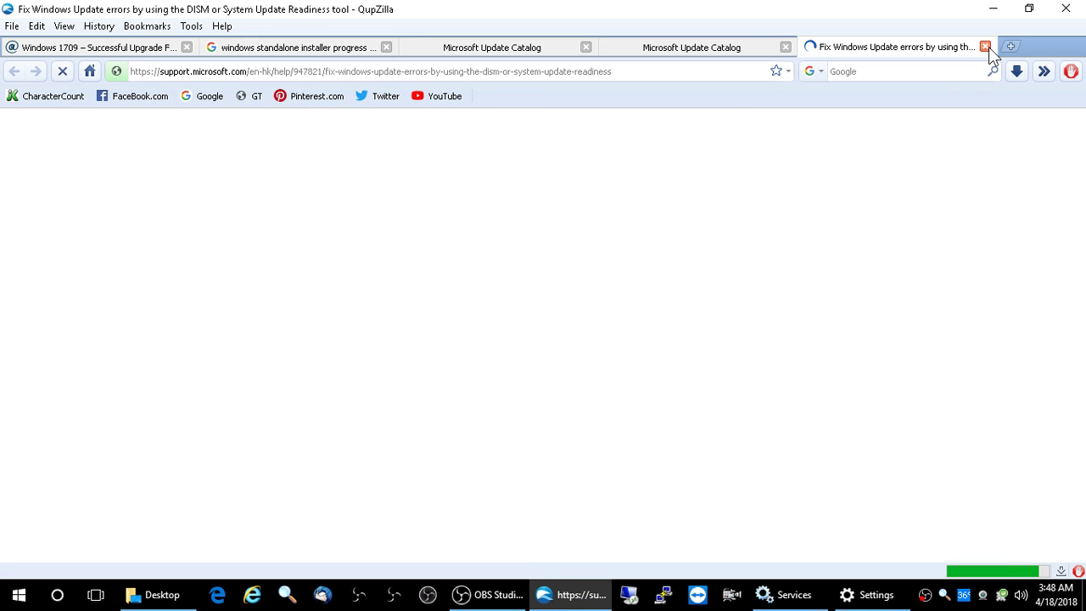
pyautogui.hotkey('ctrl', 'w')
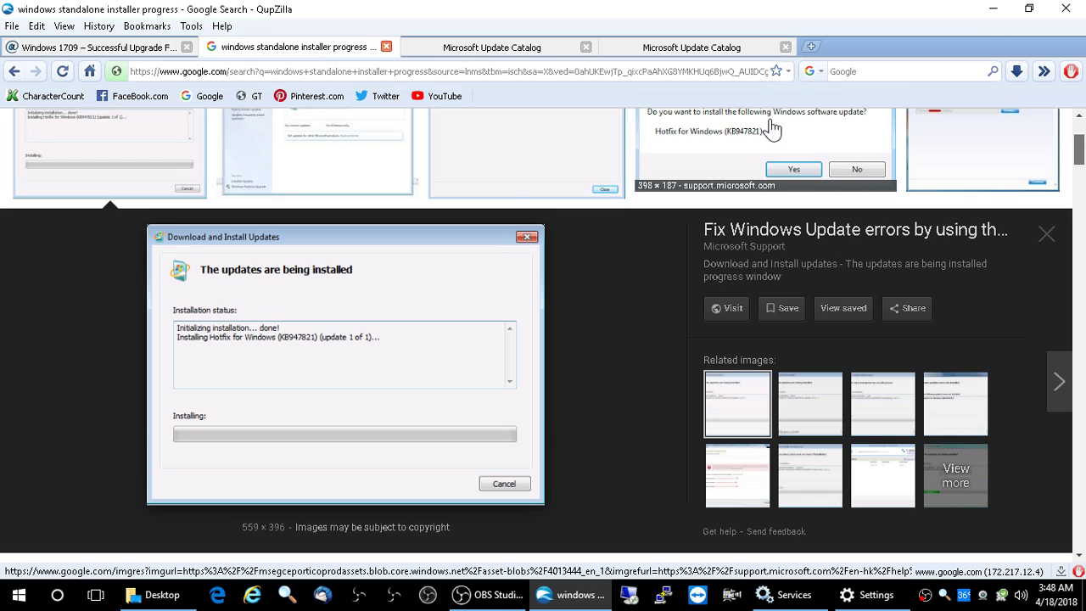
pyautogui.rightClick(419, 362)
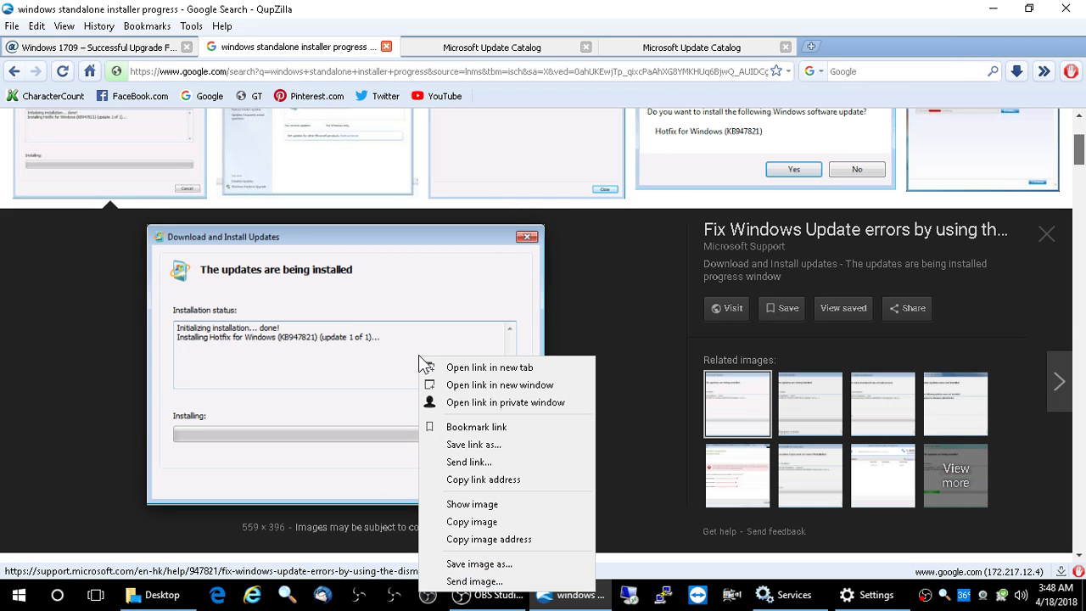
pyautogui.click(482, 505)
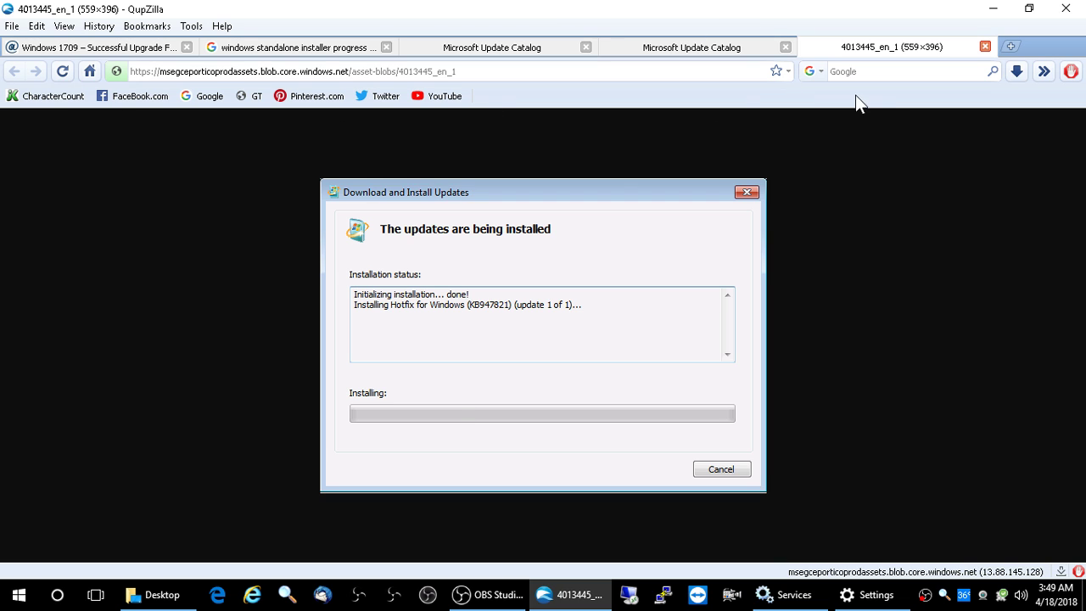
pyautogui.click(985, 47)
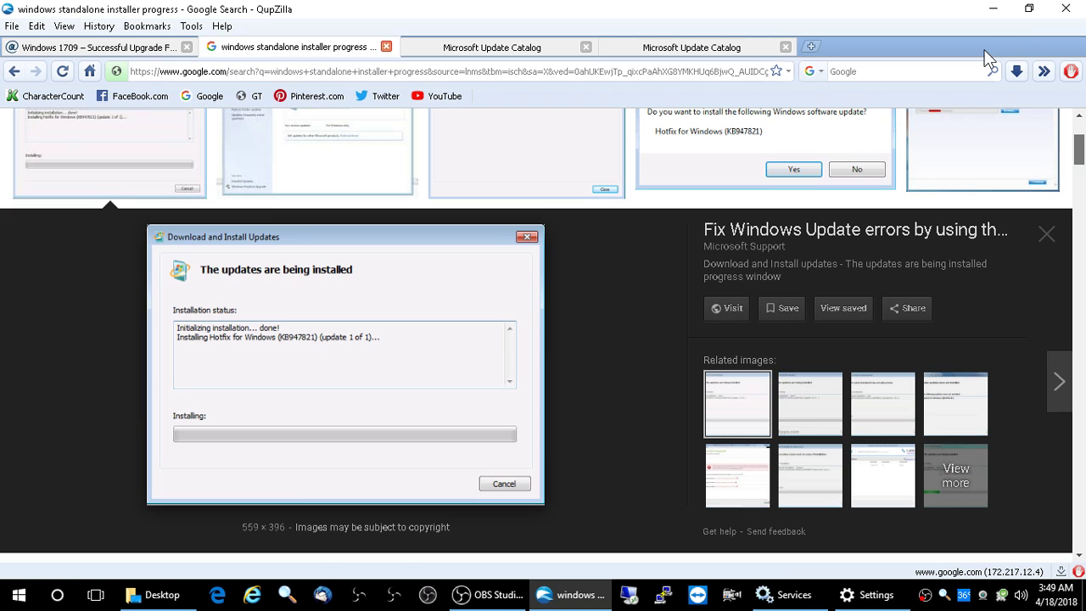
pyautogui.scroll(2, 429, 284)
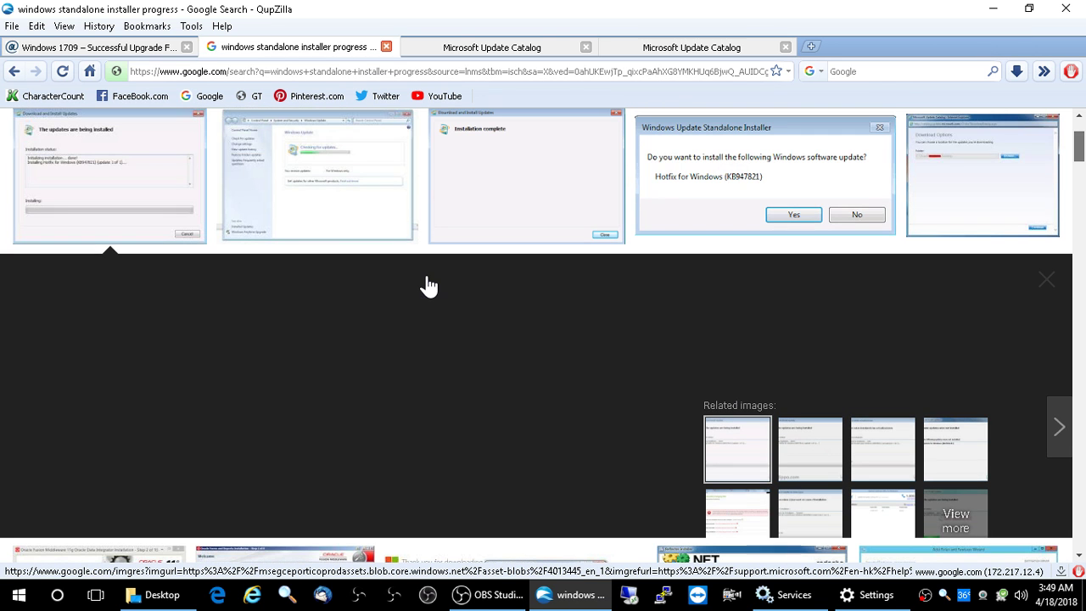
pyautogui.click(1047, 280)
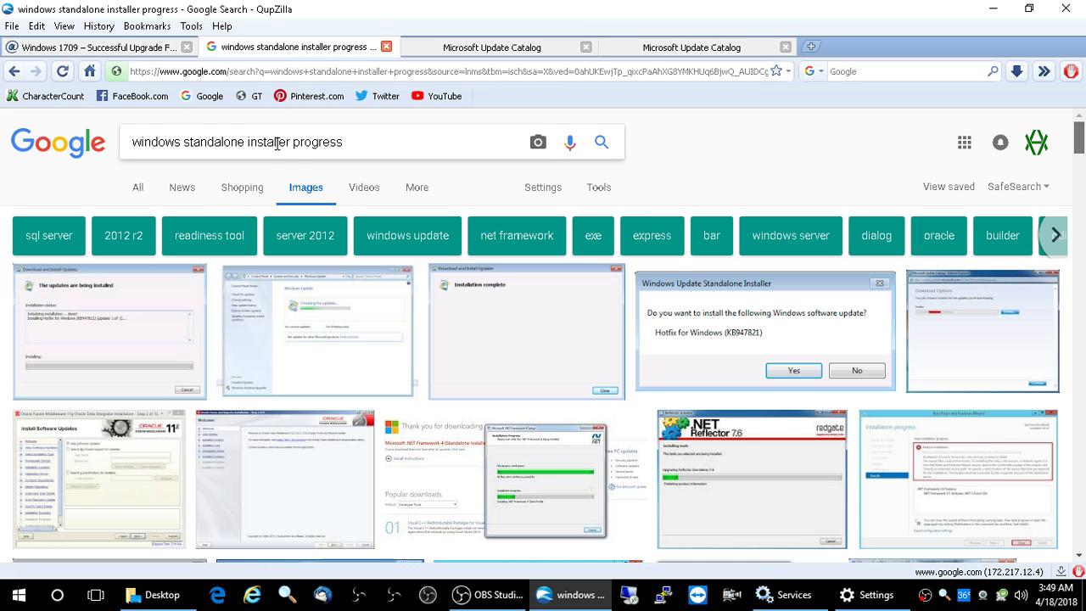
# - Change the Google image search to "windows standalone installer restart"
pyautogui.doubleClick(366, 143)
pyautogui.tripleClick(366, 143)
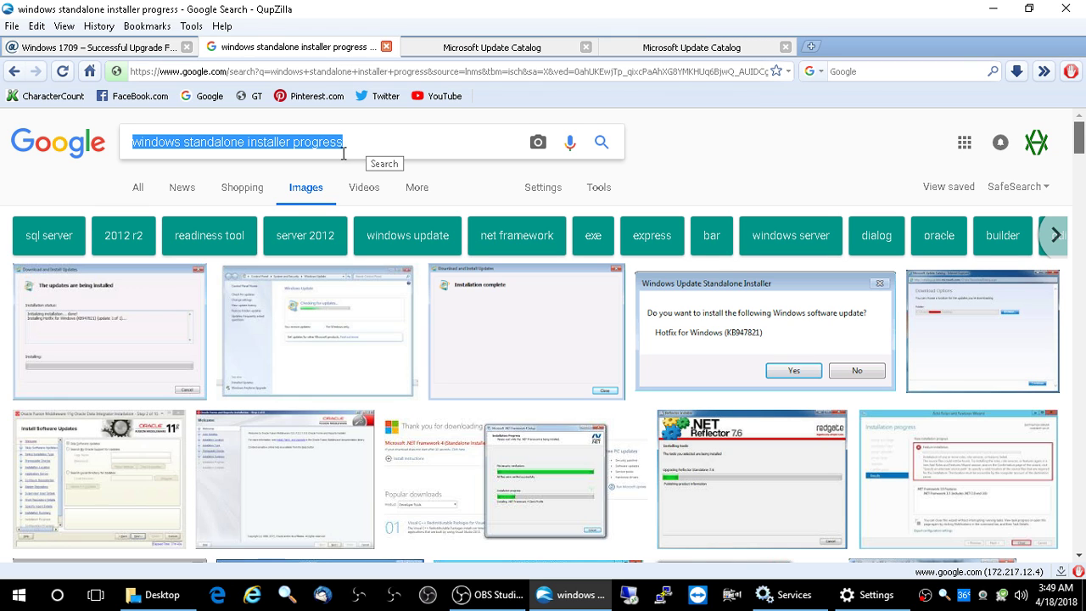
pyautogui.click(371, 139)
pyautogui.press('BackSpace')
pyautogui.press('BackSpace')
pyautogui.press('BackSpace')
pyautogui.press('BackSpace')
pyautogui.press('BackSpace')
pyautogui.press('BackSpace')
pyautogui.press('BackSpace')
pyautogui.press('BackSpace')
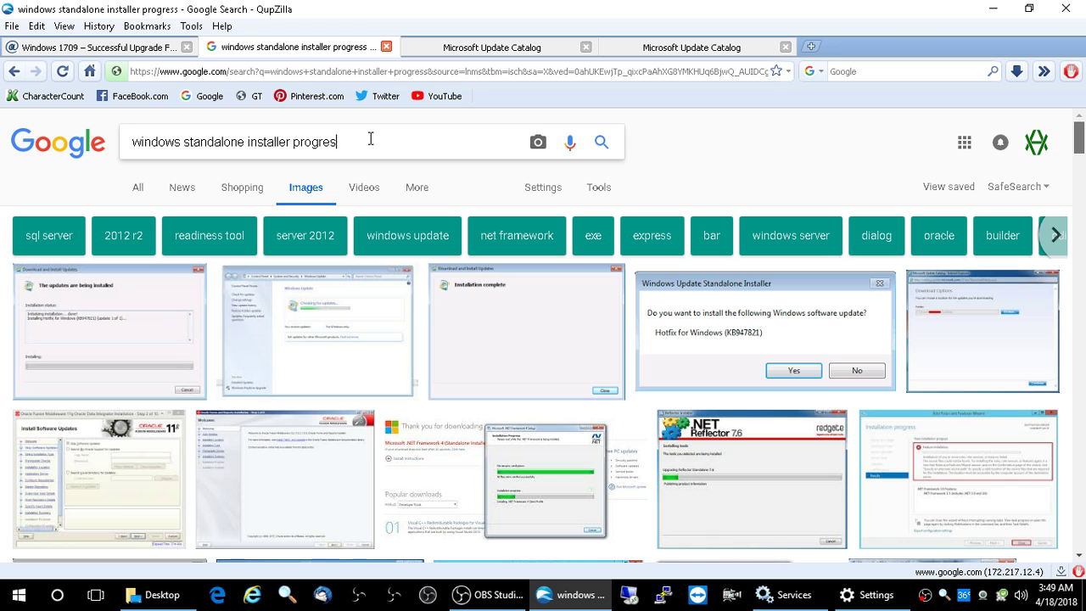
pyautogui.write('restart')
pyautogui.press('Return')
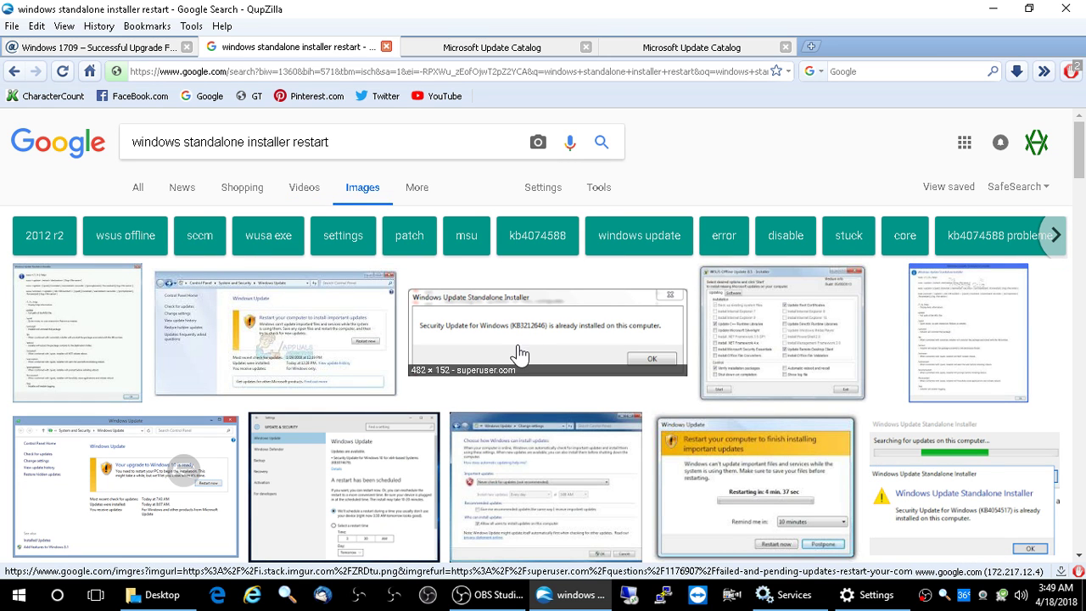
# - Preview and close the KB3212646 "already installed" image, and look further through the results to preview a blue-titled "Installation complete" image
pyautogui.click(605, 331)
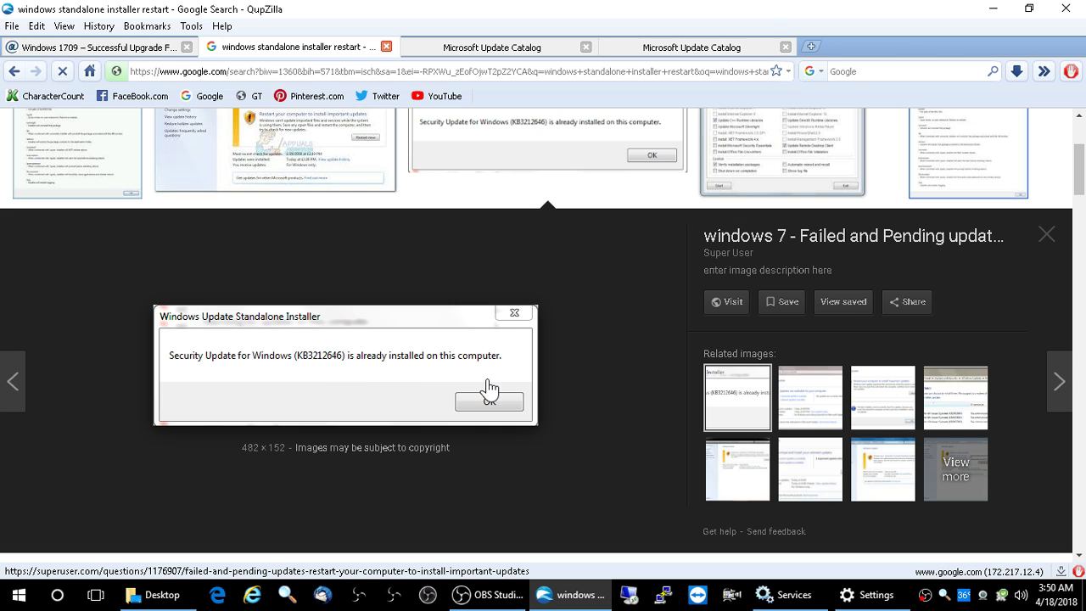
pyautogui.click(1051, 240)
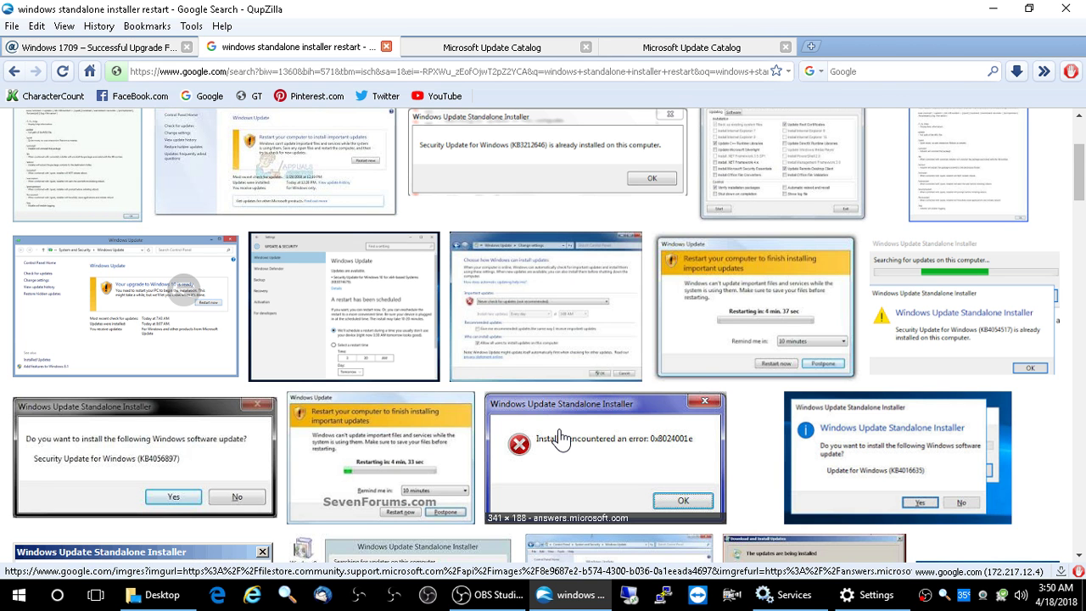
pyautogui.scroll(-3, 560, 437)
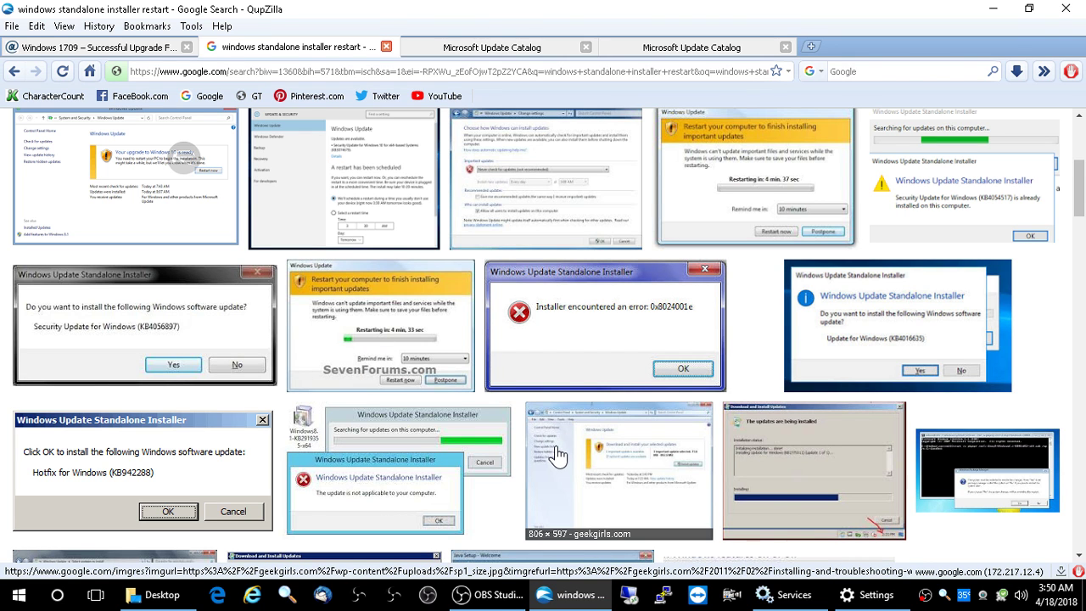
pyautogui.scroll(-6, 556, 455)
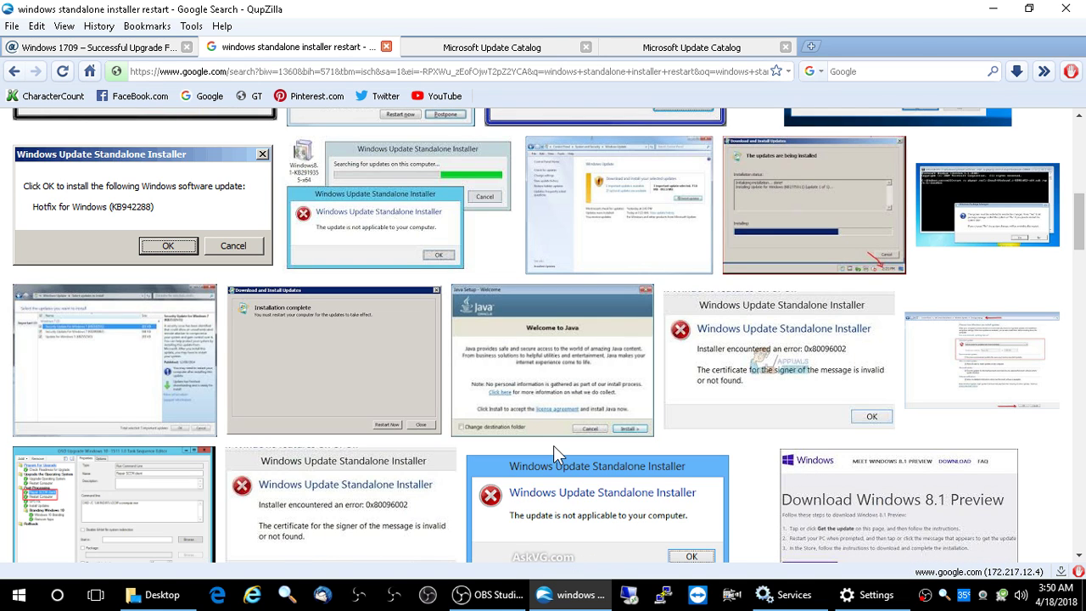
pyautogui.scroll(-5, 555, 400)
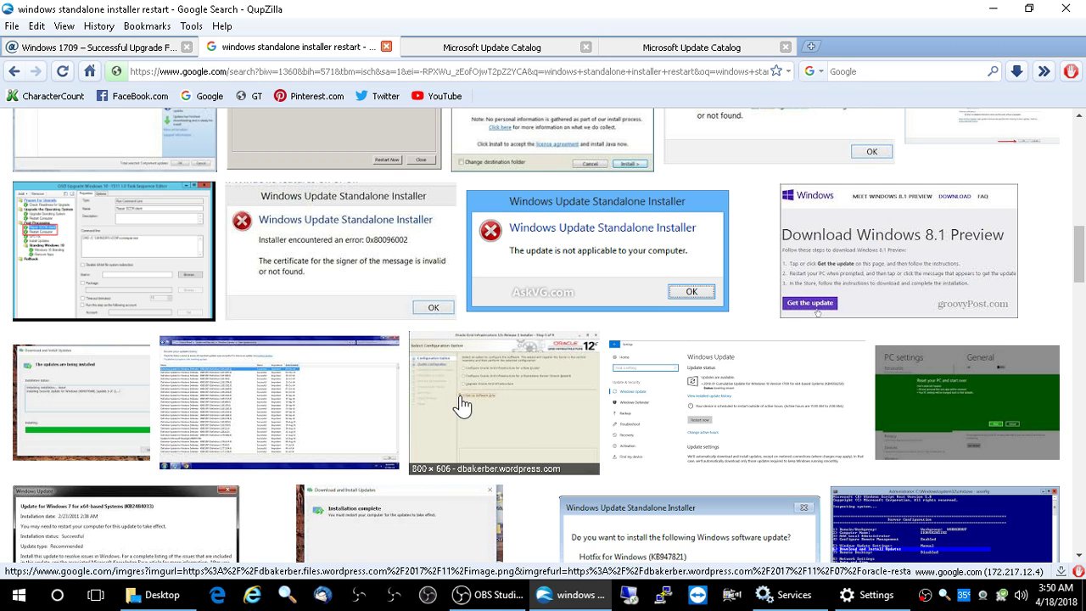
pyautogui.scroll(-3, 509, 403)
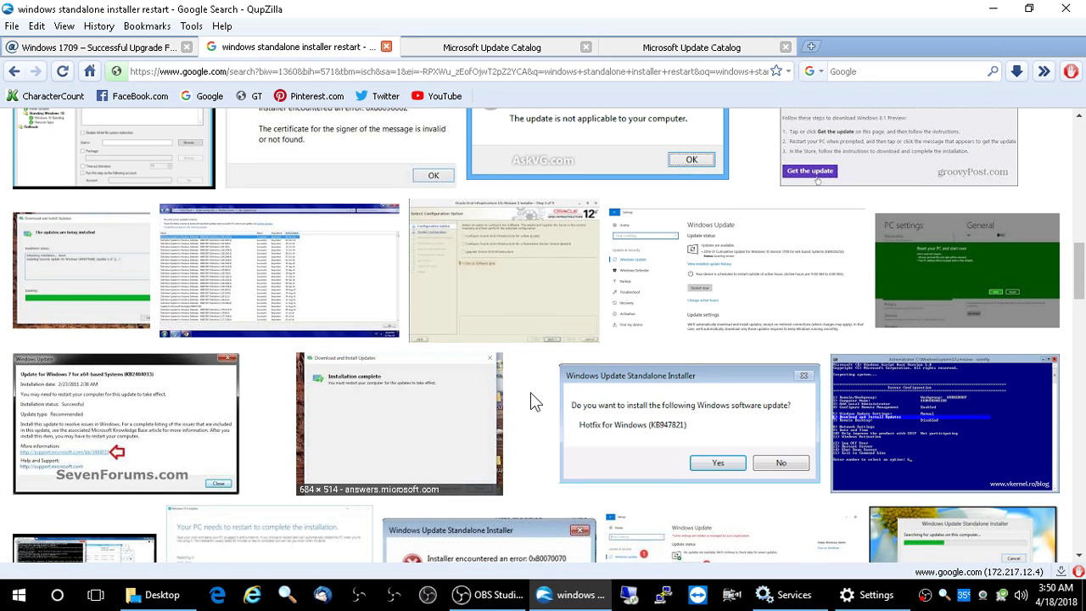
pyautogui.scroll(-4, 531, 392)
pyautogui.scroll(-4, 531, 392)
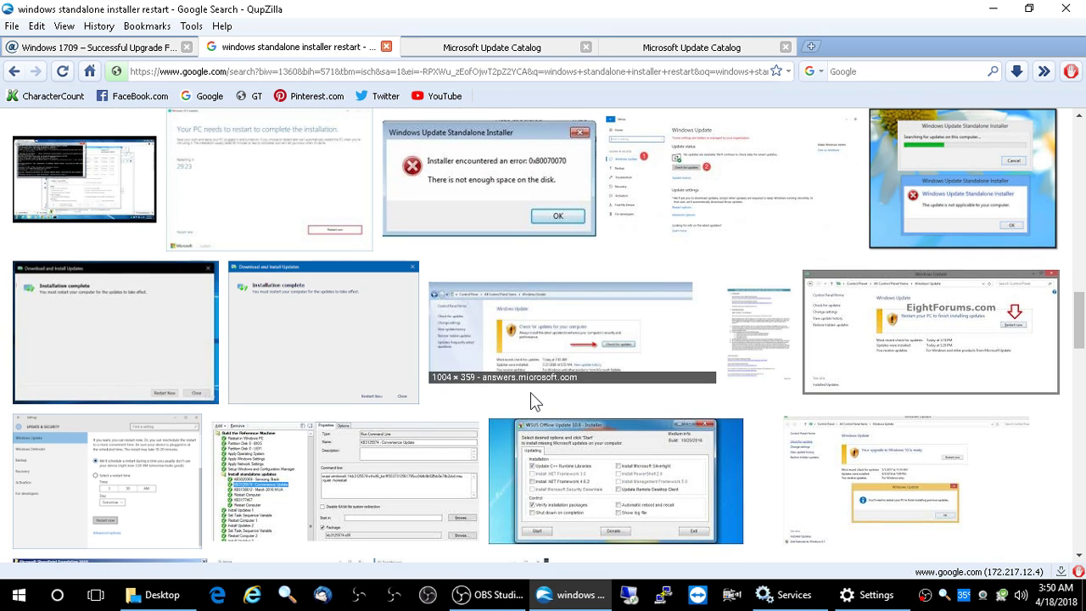
pyautogui.click(355, 329)
pyautogui.scroll(-3, 353, 430)
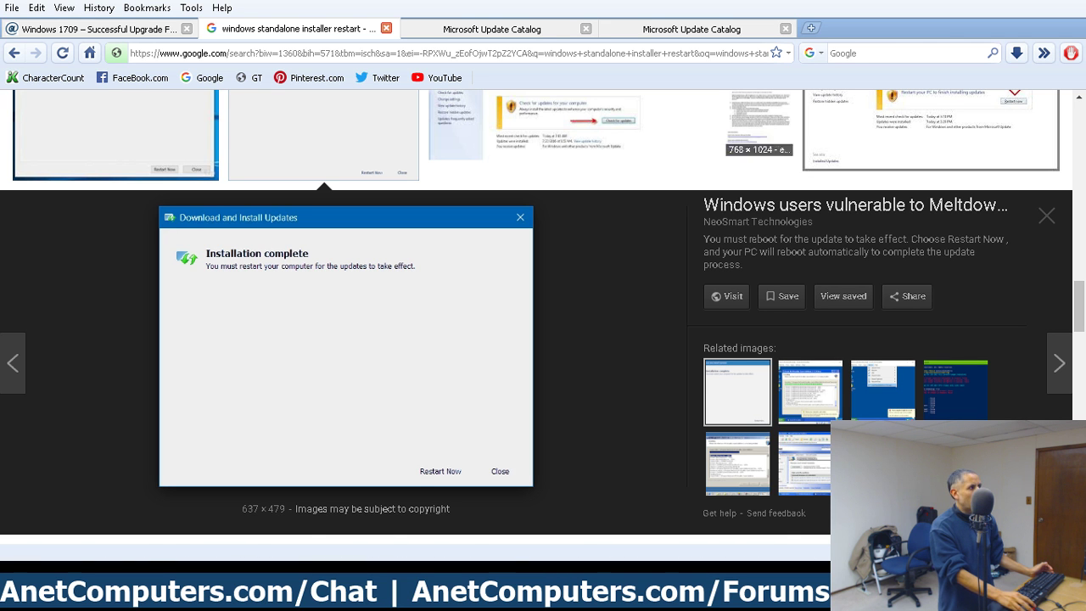
# - Return to the Windows 1709 upgrade article and review the customer's description of the update errors
pyautogui.hotkey('ctrl', 'shift', 'Tab')
pyautogui.scroll(10, 165, 359)
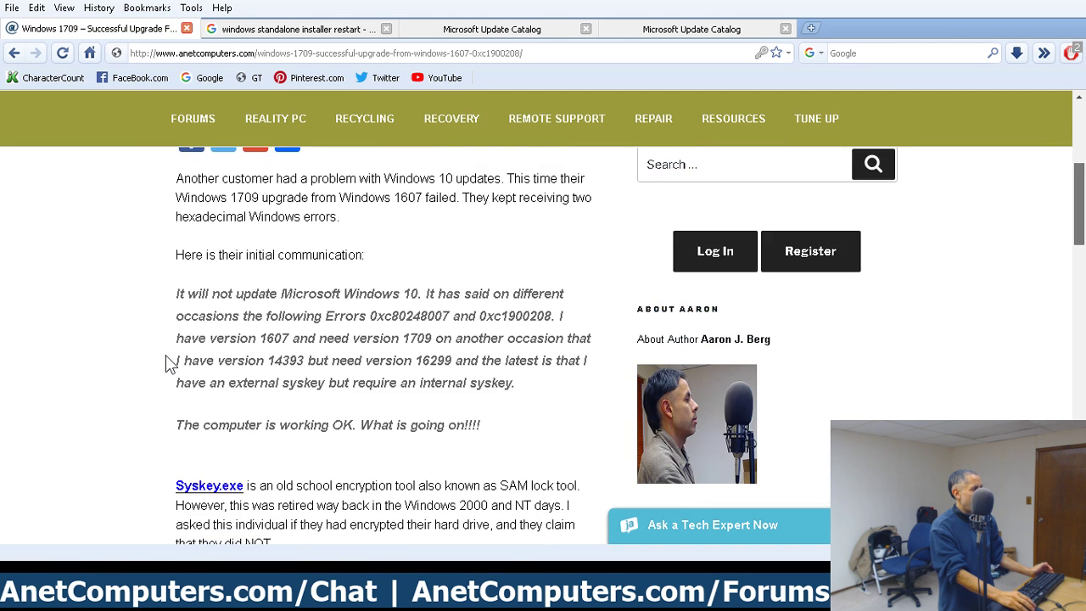
pyautogui.scroll(-3, 114, 369)
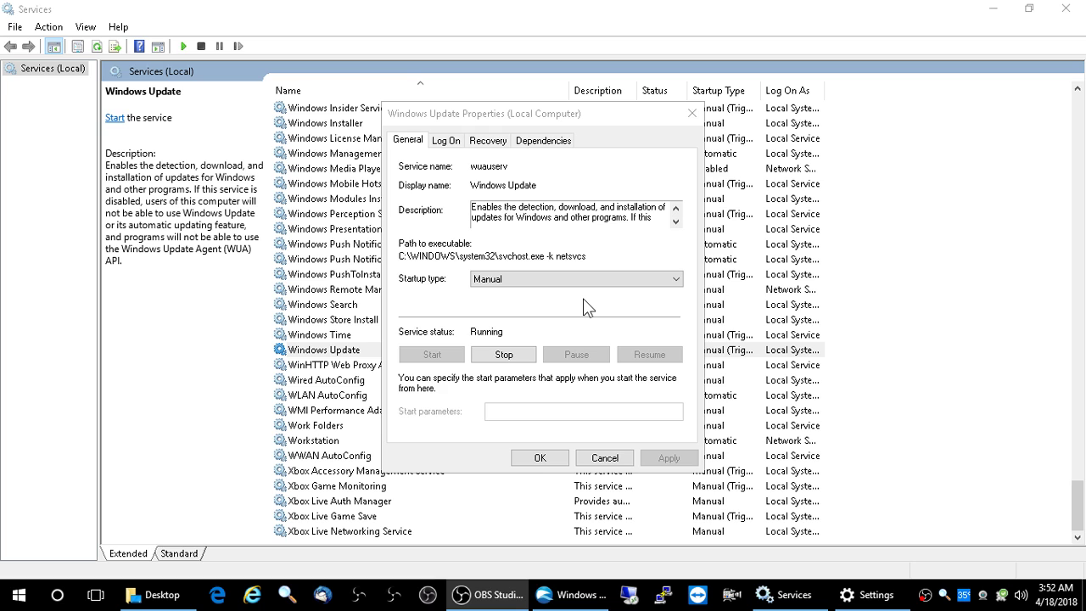
# - Switch to the Desktop folder in File Explorer, run the KB4093110 .msu package, and move its message box clear of the progress window
pyautogui.click(187, 594)
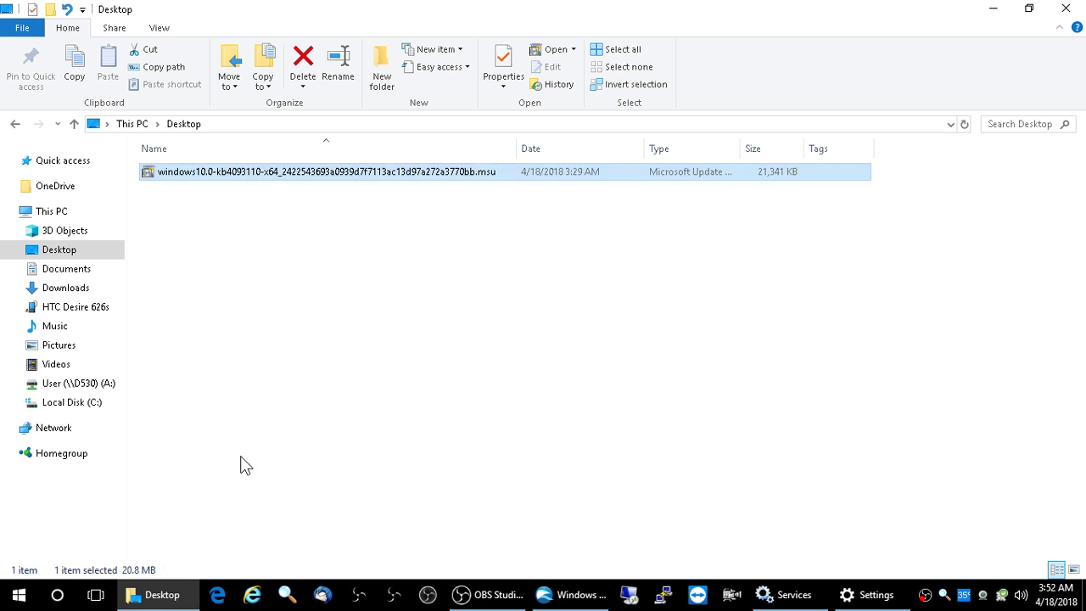
pyautogui.doubleClick(352, 176)
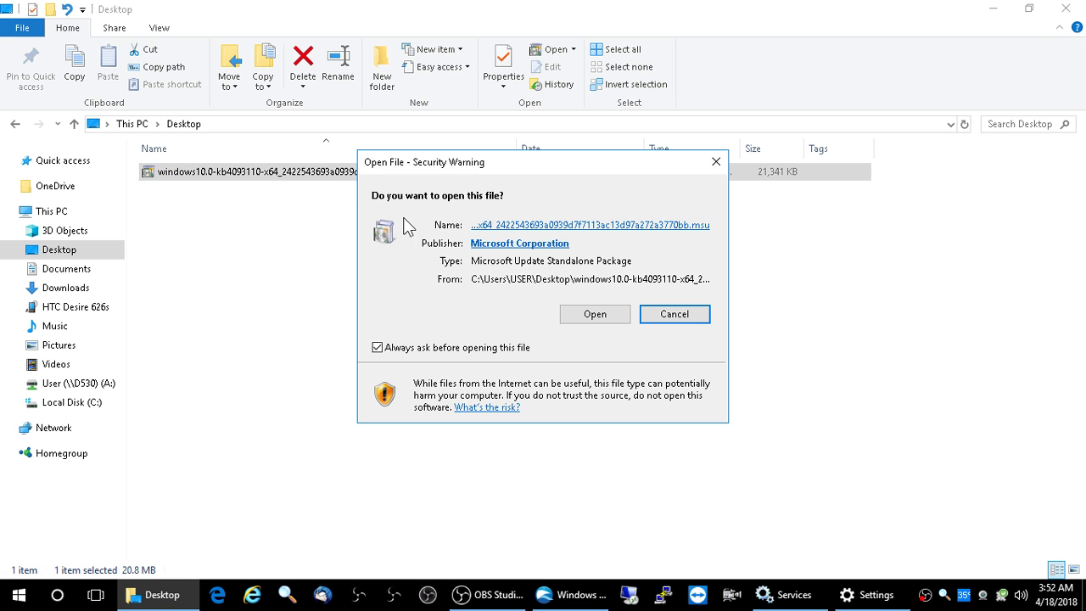
pyautogui.click(585, 310)
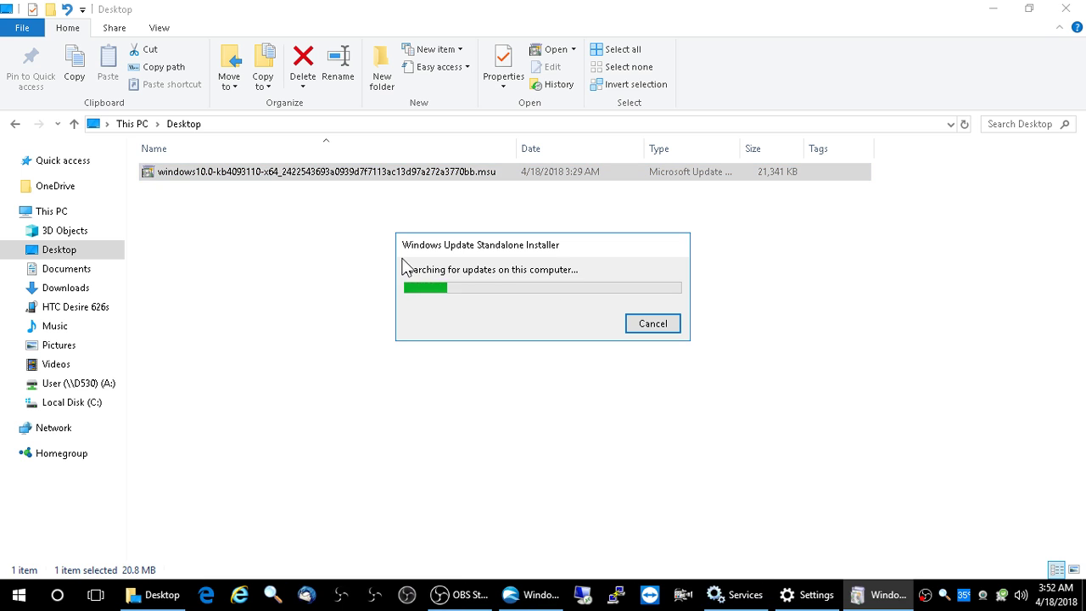
pyautogui.moveTo(615, 207); pyautogui.dragTo(897, 171)
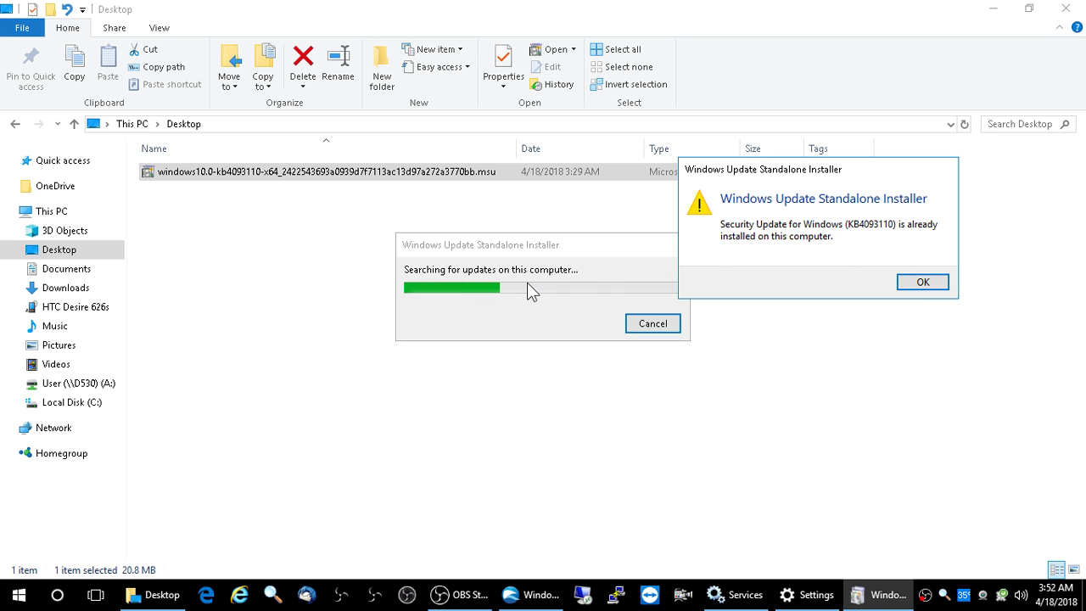
# - Switch to QupZilla, view the "Installation complete" image preview, and look back through the image results to the first ones
pyautogui.click(514, 591)
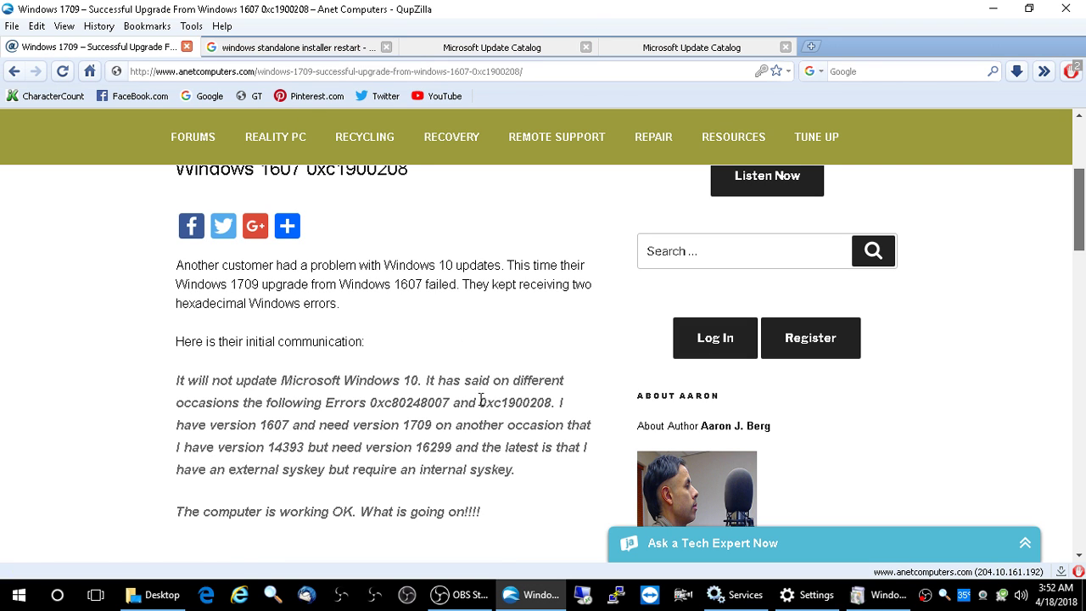
pyautogui.click(284, 47)
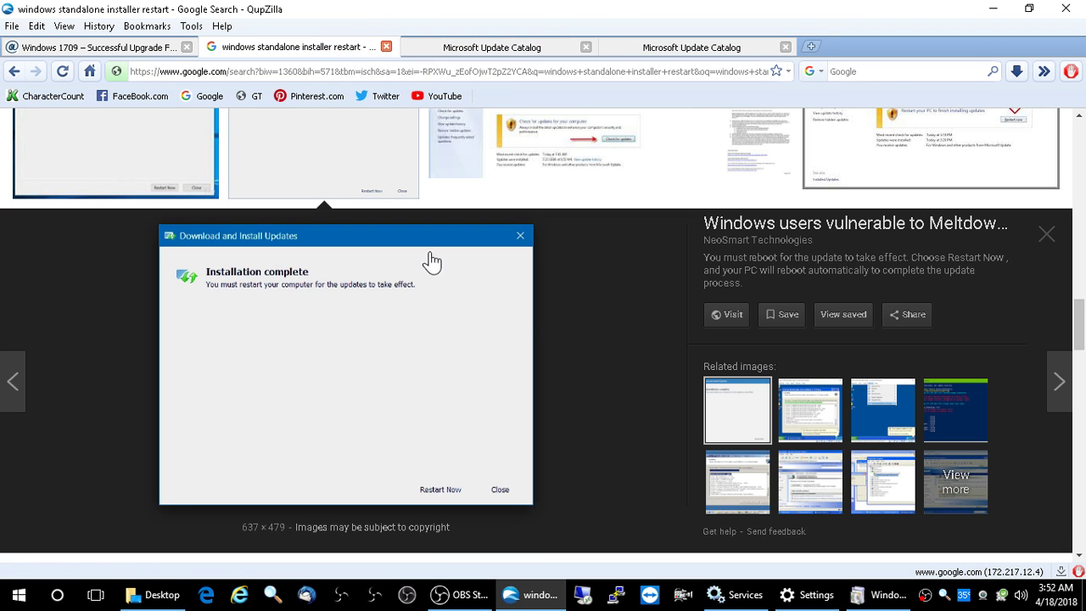
pyautogui.scroll(5, 648, 315)
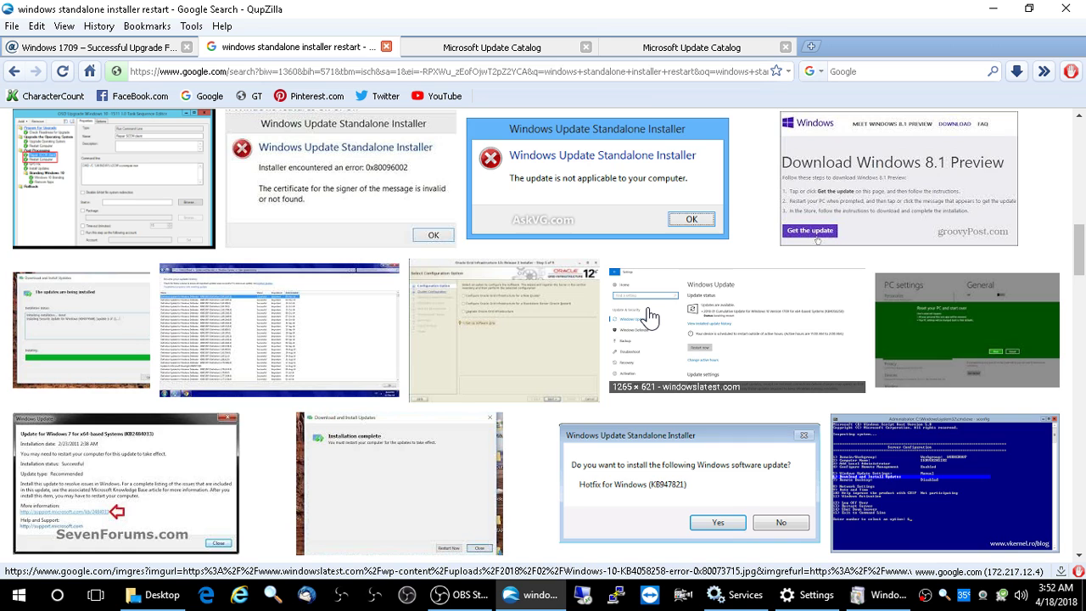
pyautogui.scroll(2, 647, 314)
pyautogui.scroll(3, 649, 317)
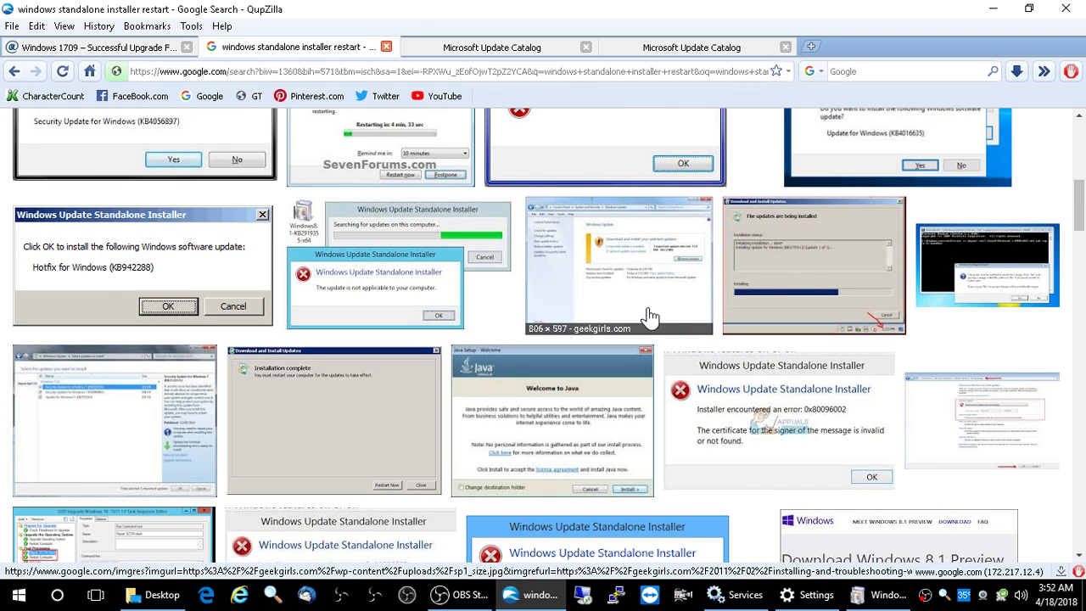
pyautogui.scroll(3, 649, 316)
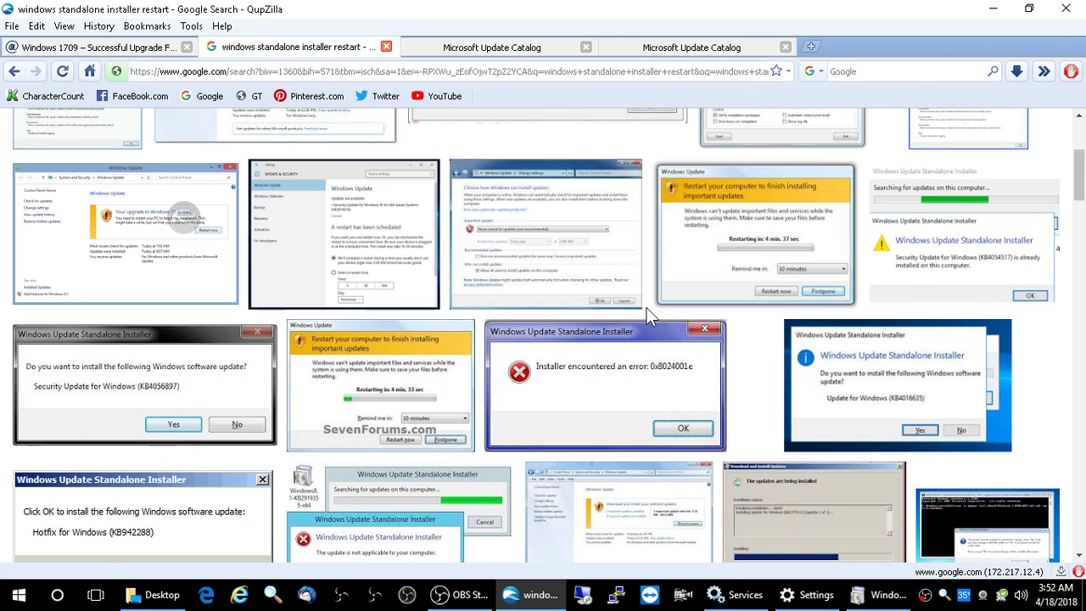
pyautogui.scroll(3, 650, 316)
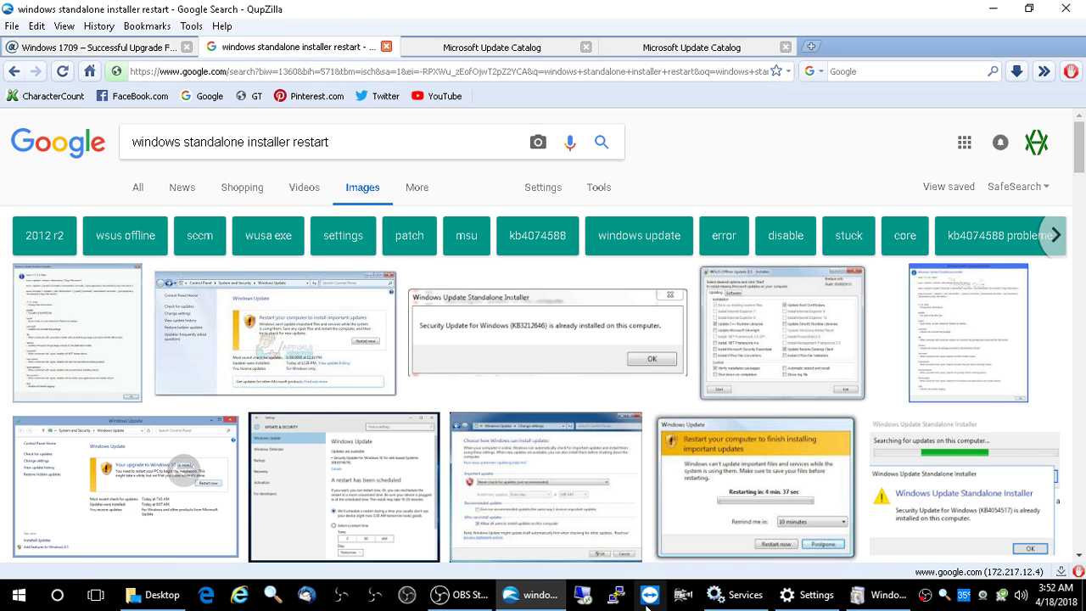
# - Bring the Windows Update Standalone Installer windows to the front and dismiss the KB4093110 message
pyautogui.click(866, 601)
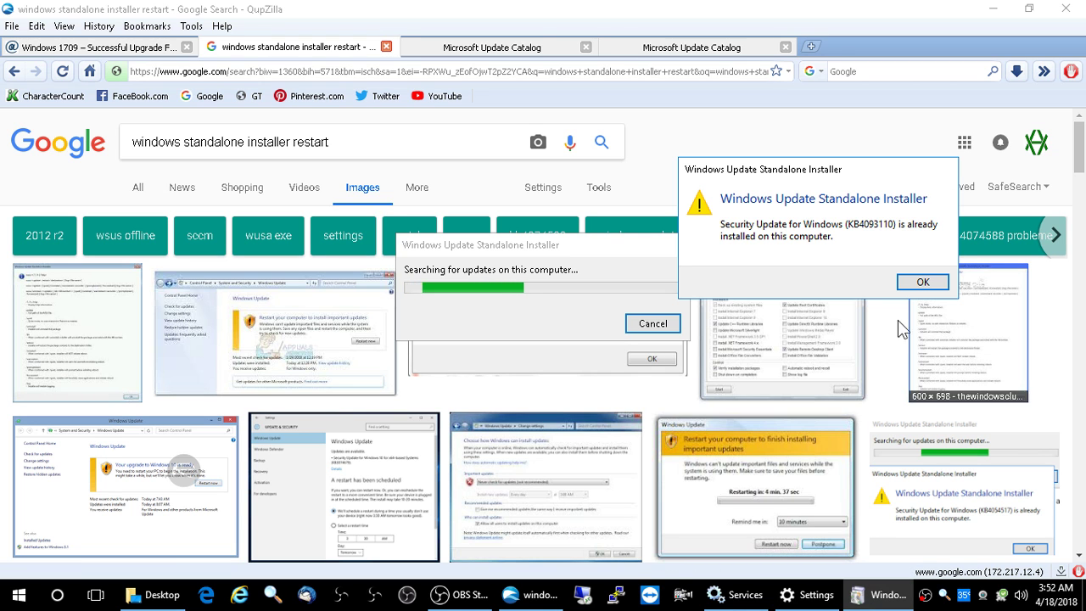
pyautogui.click(923, 282)
# - View the Windows Update page in Settings and the Services window, and return to the Windows 1709 upgrade article in QupZilla
pyautogui.click(855, 599)
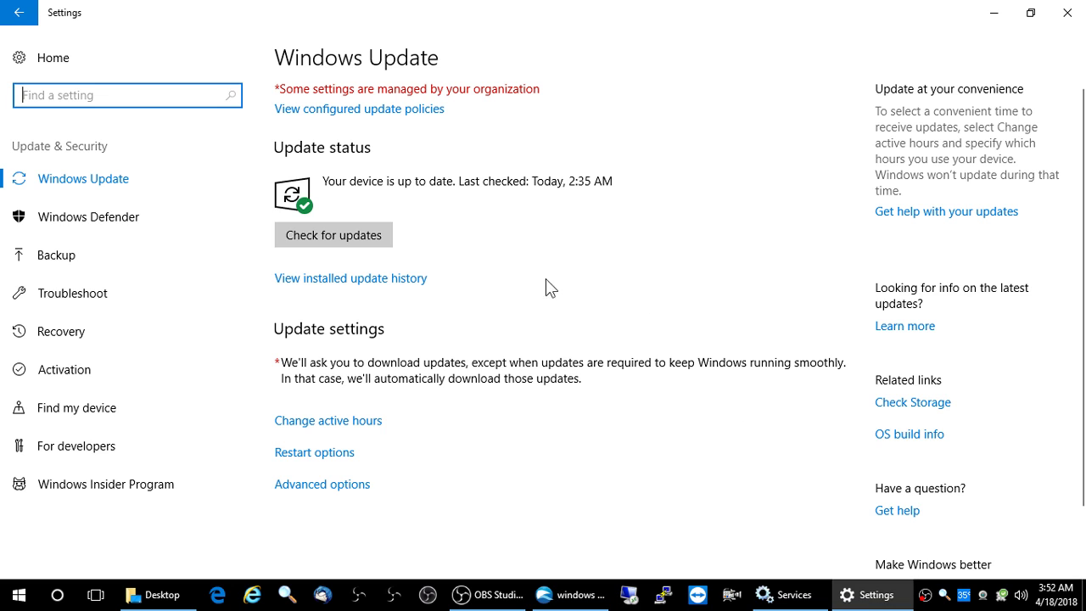
pyautogui.click(785, 594)
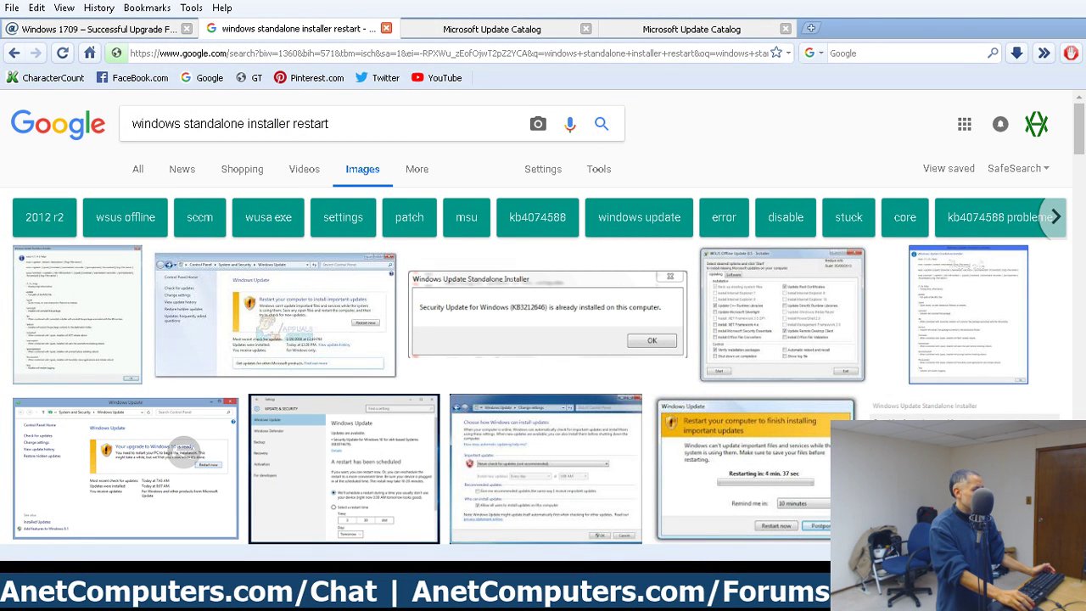
pyautogui.click(146, 31)
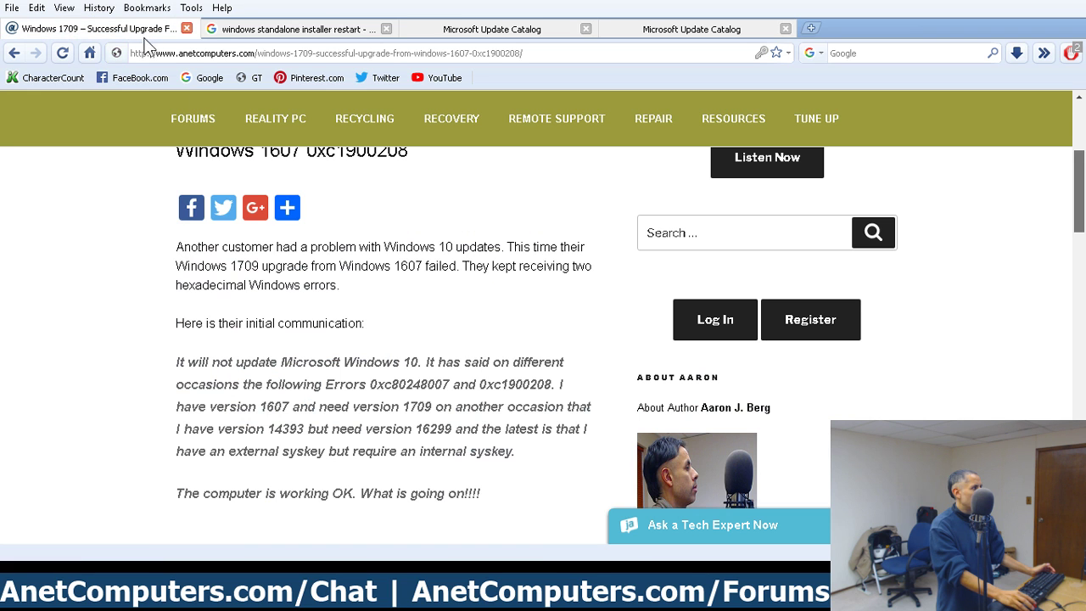